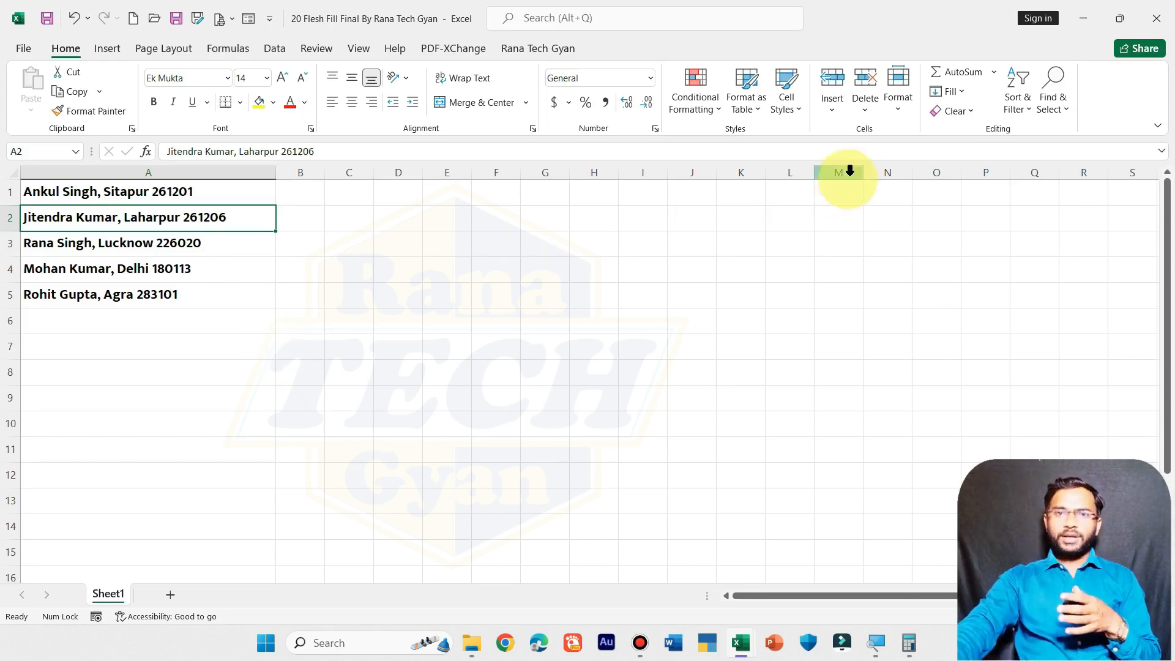
# - Show the Editing group's Fill options list, which includes Flash Fill
pyautogui.click(942, 92)
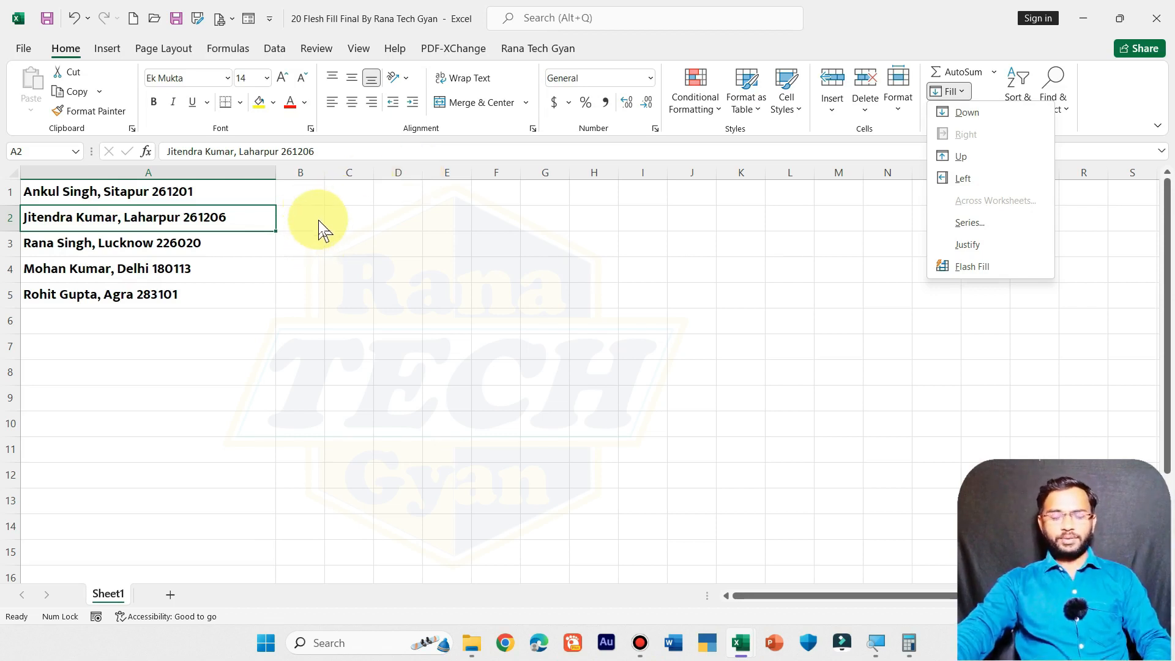
# - Enter the example first name Ankul in cell B1
pyautogui.press('super+plus')
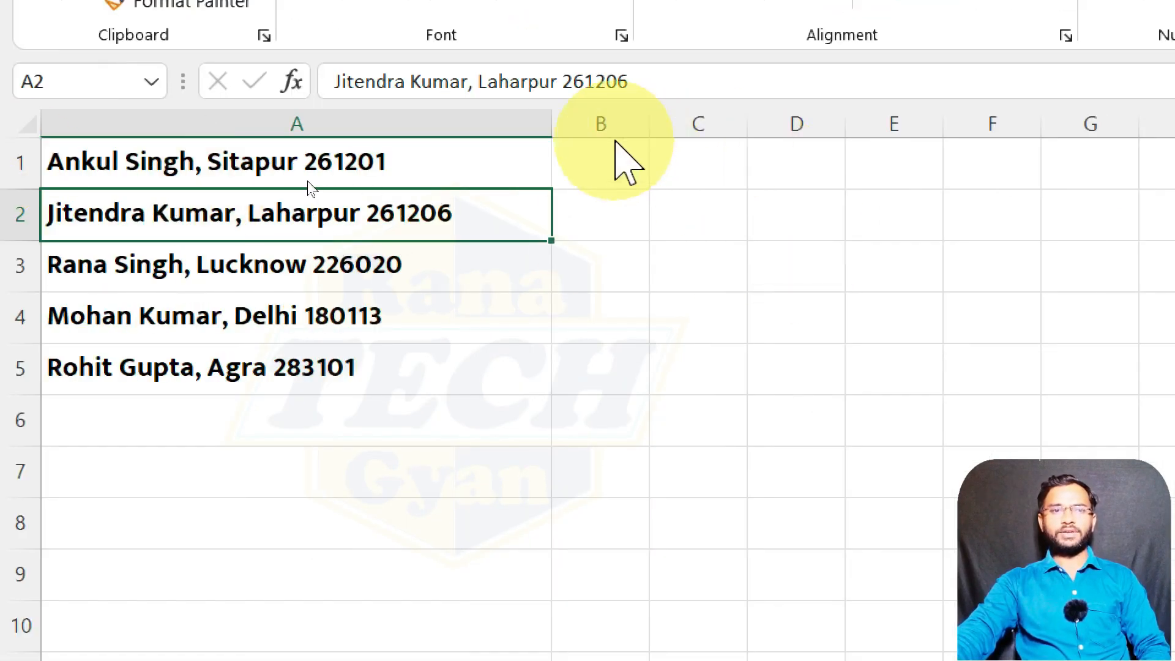
pyautogui.click(614, 147)
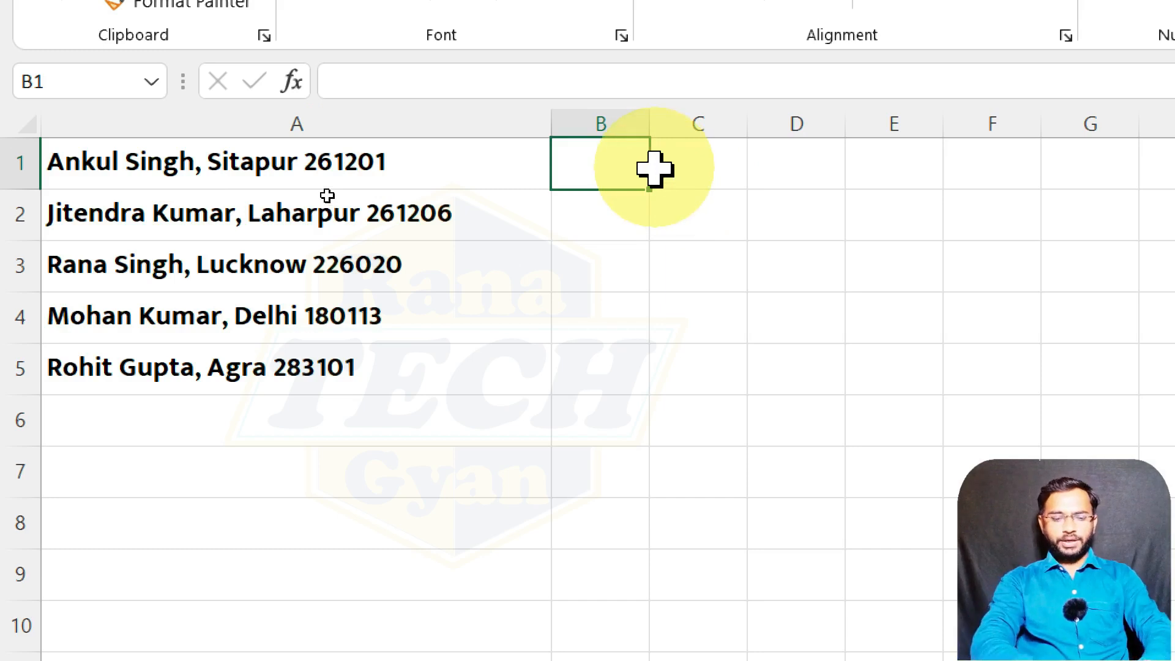
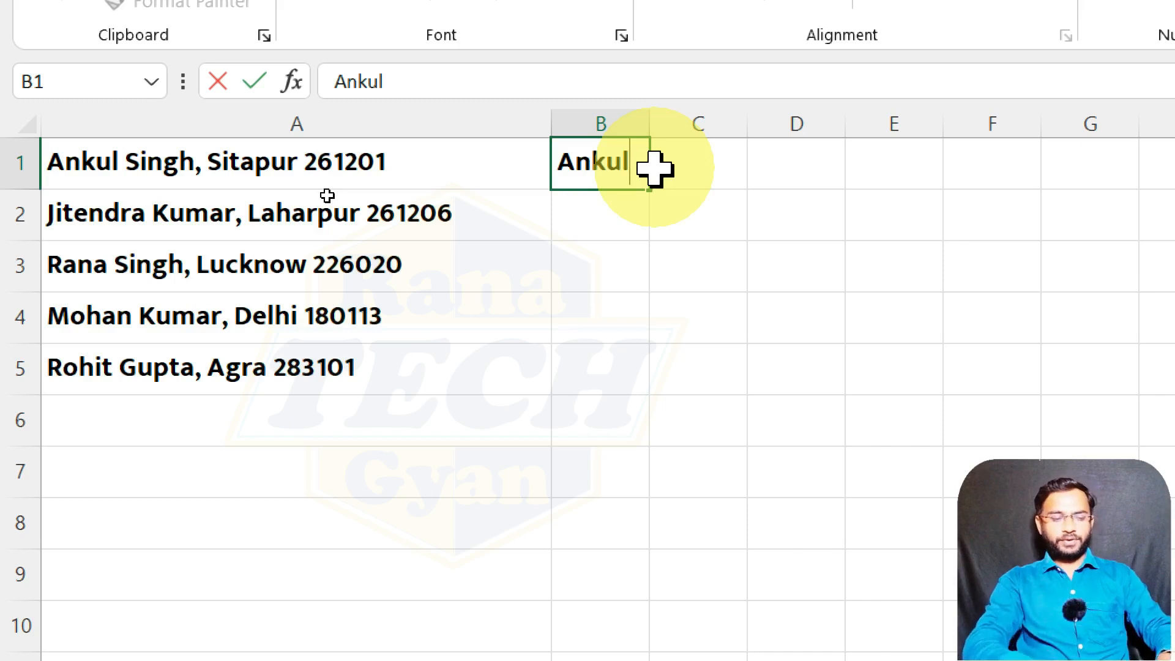
# - Complete the row-1 example with Singh, Sitapur and PIN 261201 in C1, D1 and E1
pyautogui.click(654, 167)
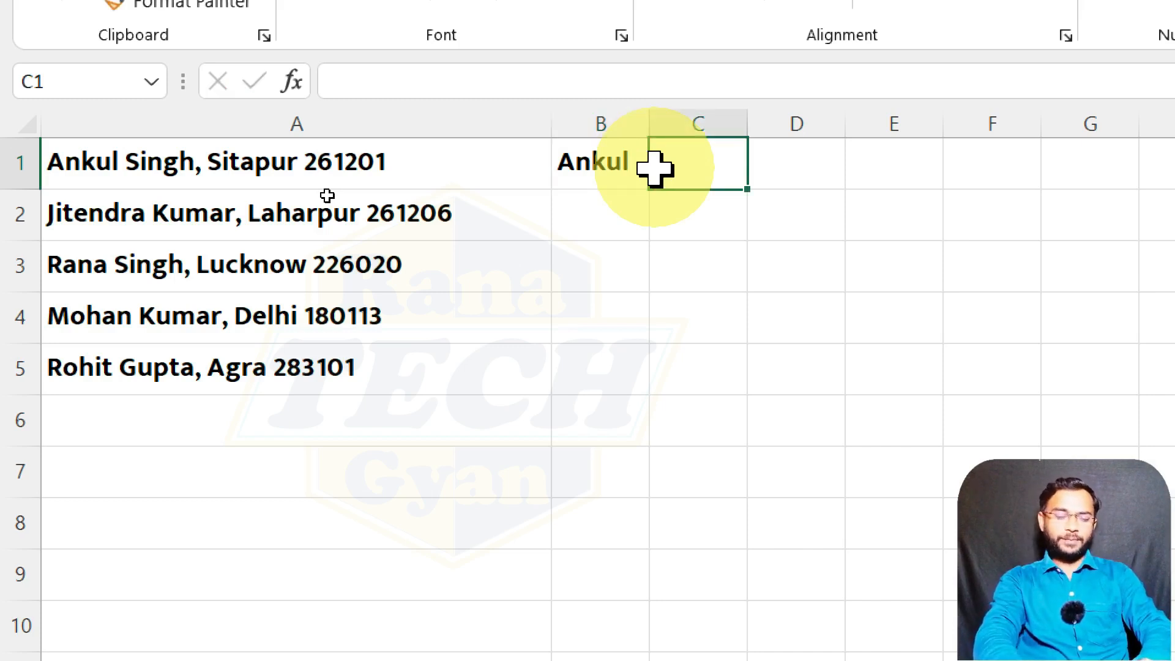
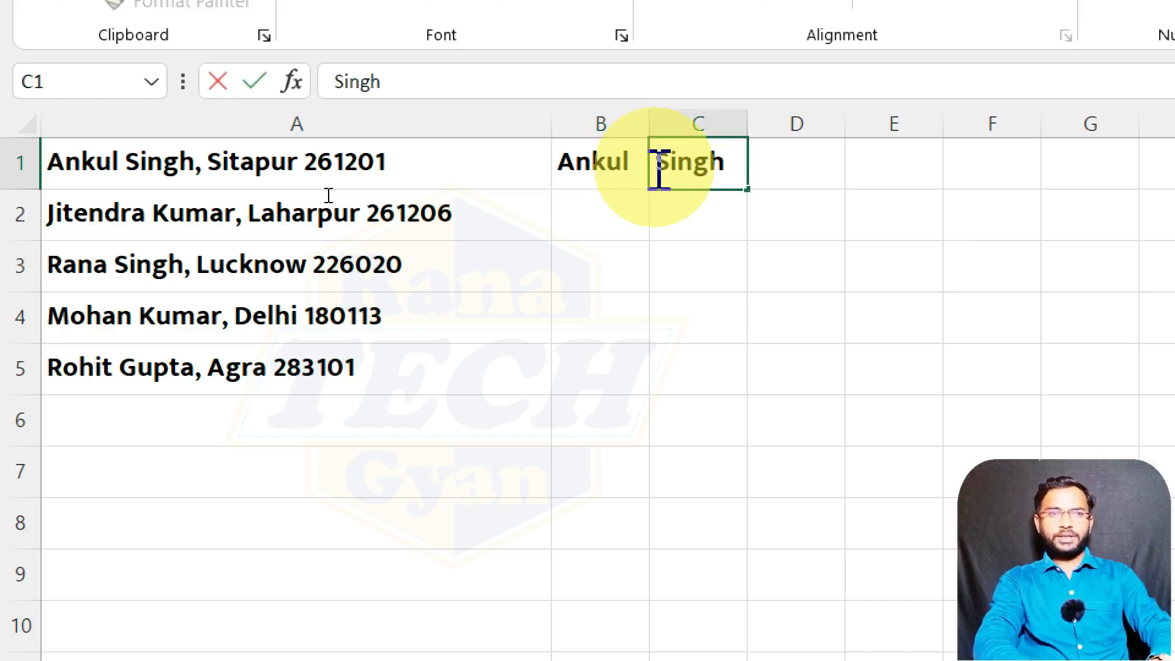
pyautogui.press('Tab')
pyautogui.press('Tab')
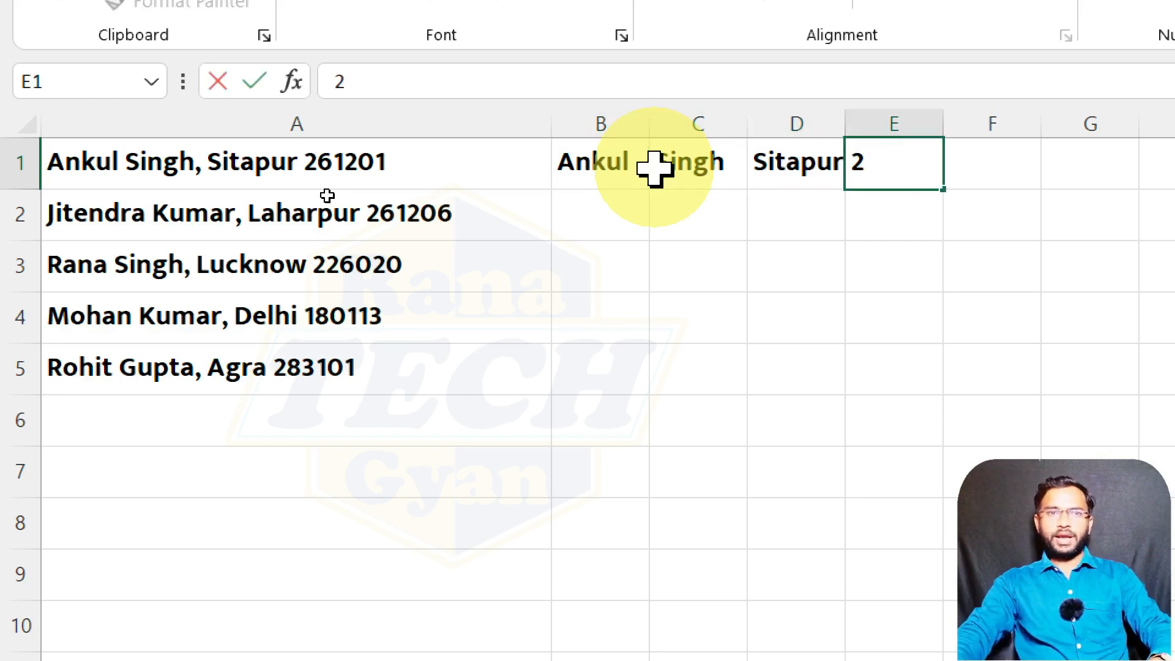
pyautogui.click(608, 161)
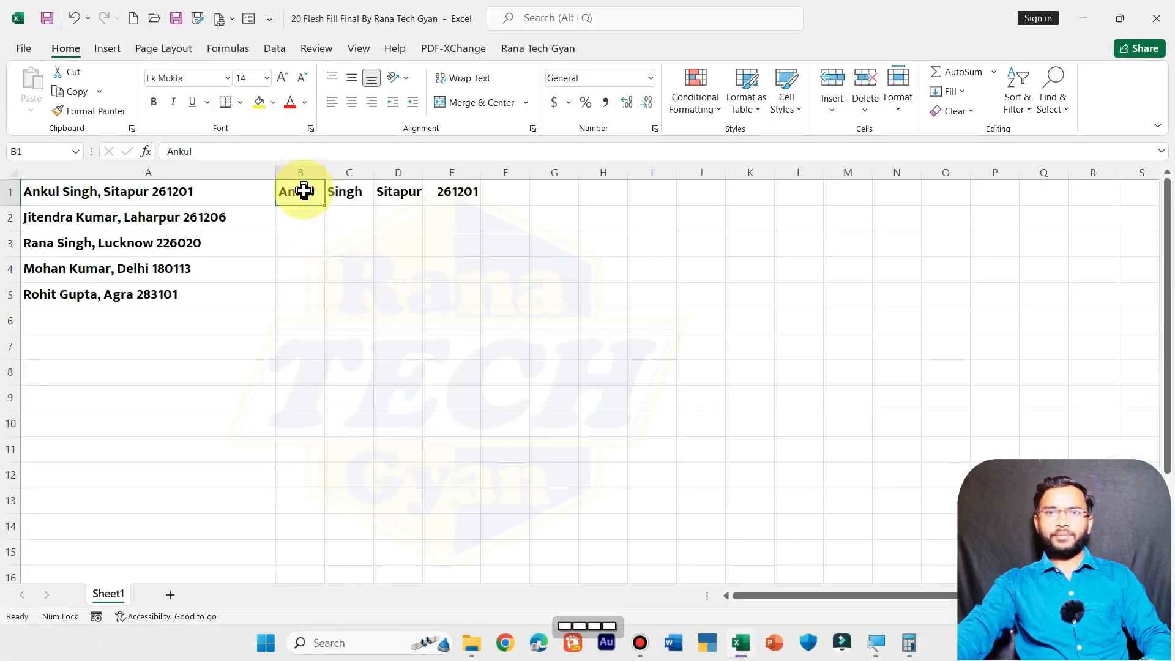
# - Flash Fill Jitendra, Rana, Mohan and Rohit into B2:B5 and autofit column B
pyautogui.click(953, 92)
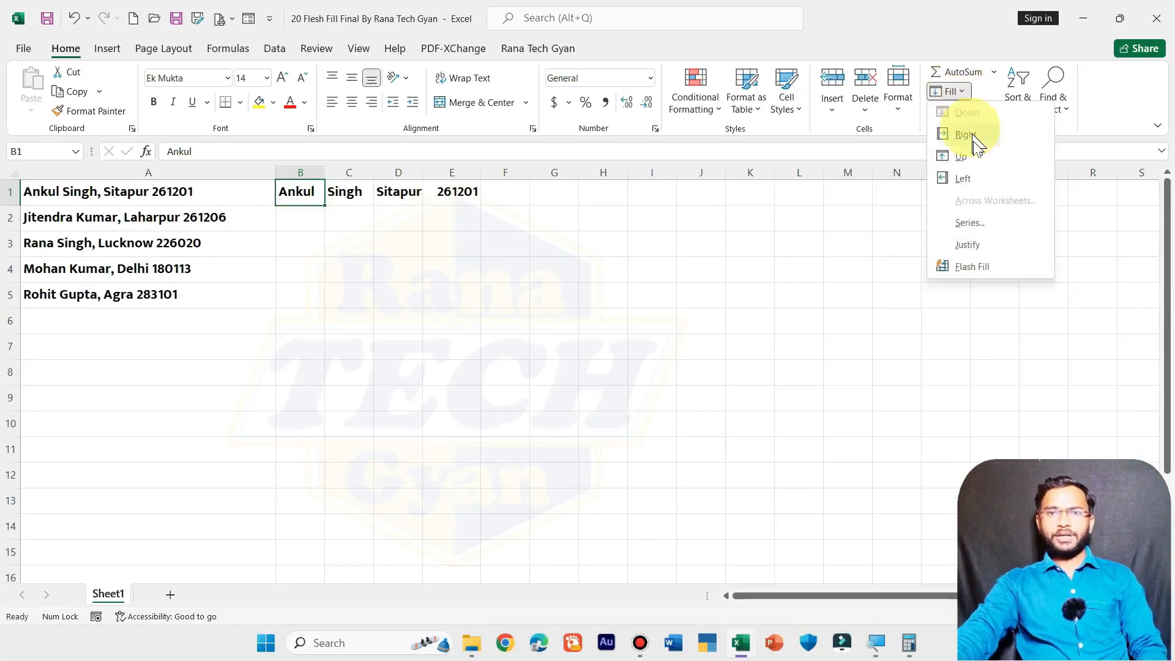
pyautogui.click(971, 267)
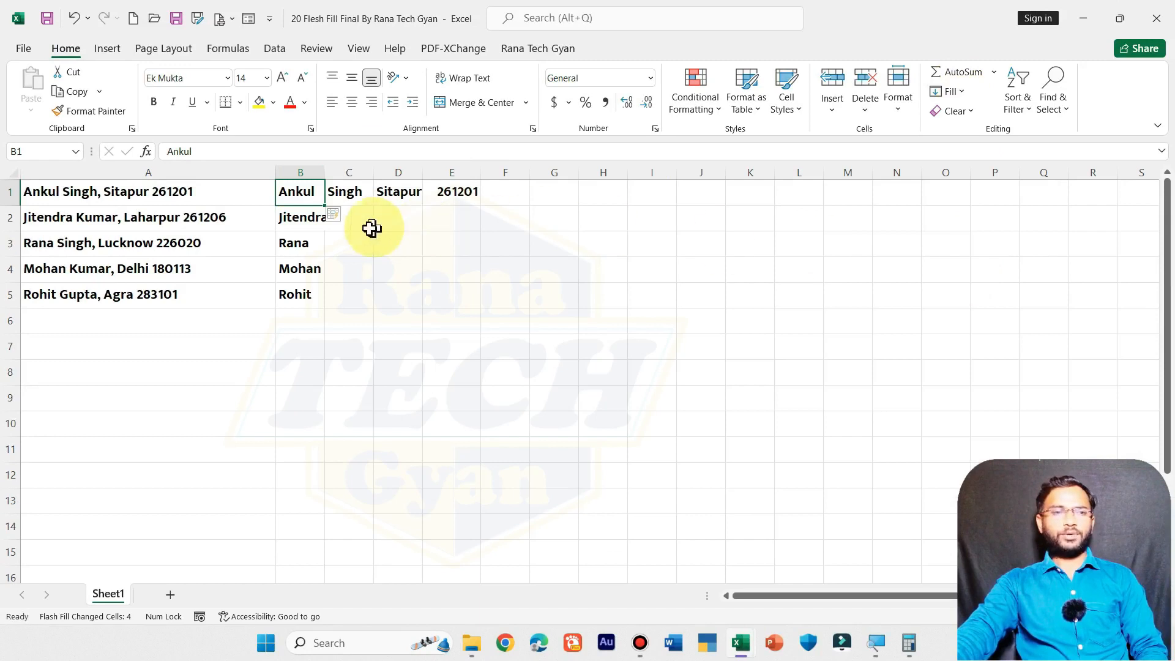
pyautogui.doubleClick(325, 170)
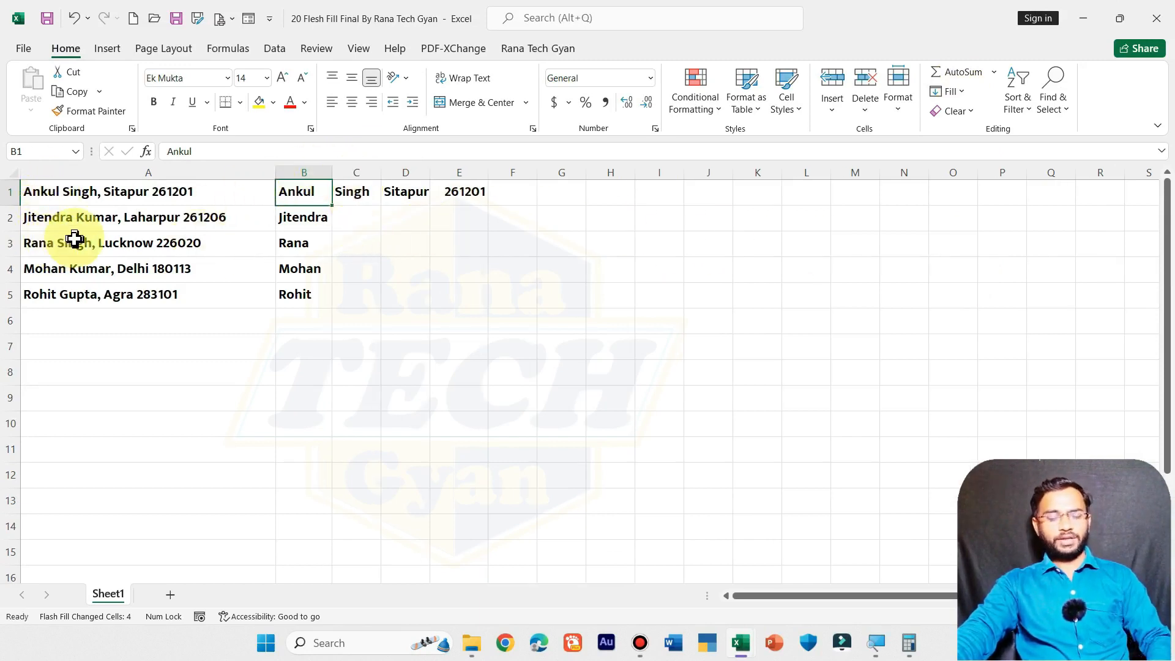
pyautogui.press('super')
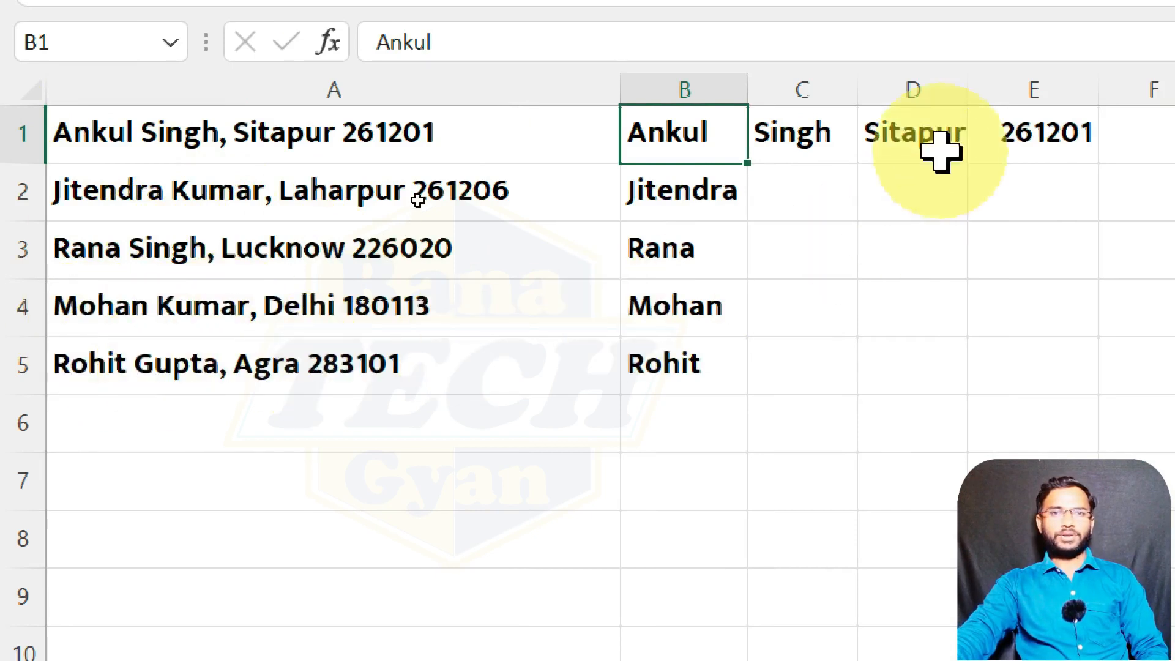
pyautogui.click(806, 130)
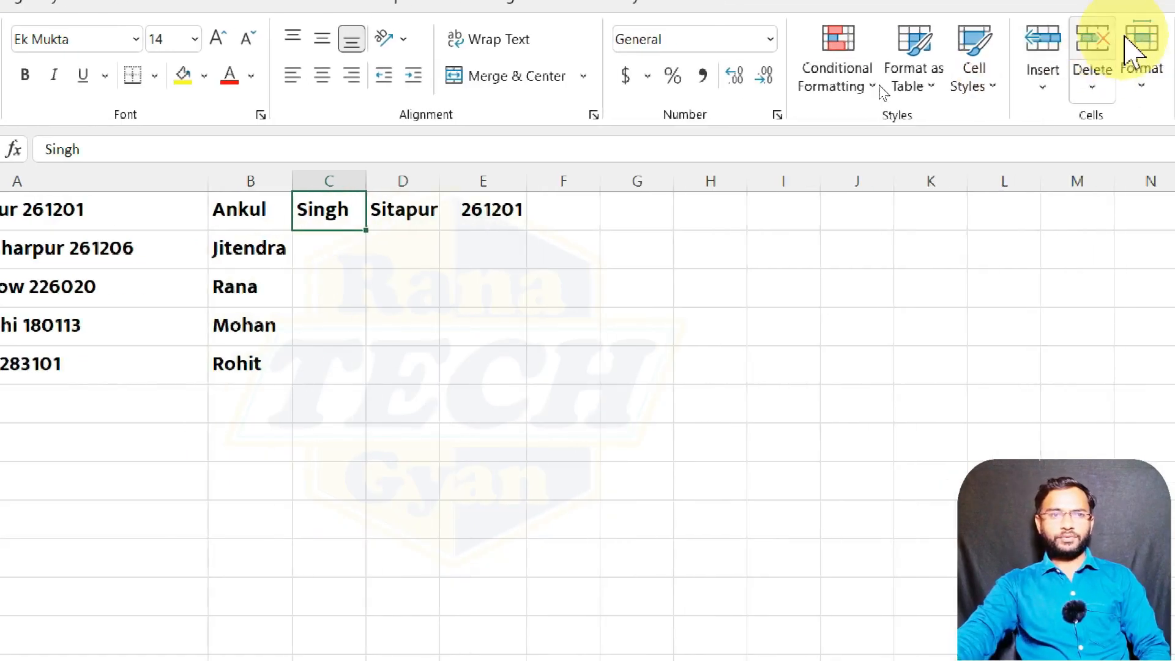
# - Flash Fill surnames into C2:C5 and cities Laharpur, Lucknow, Delhi, Agra into D2:D5
pyautogui.click(1132, 59)
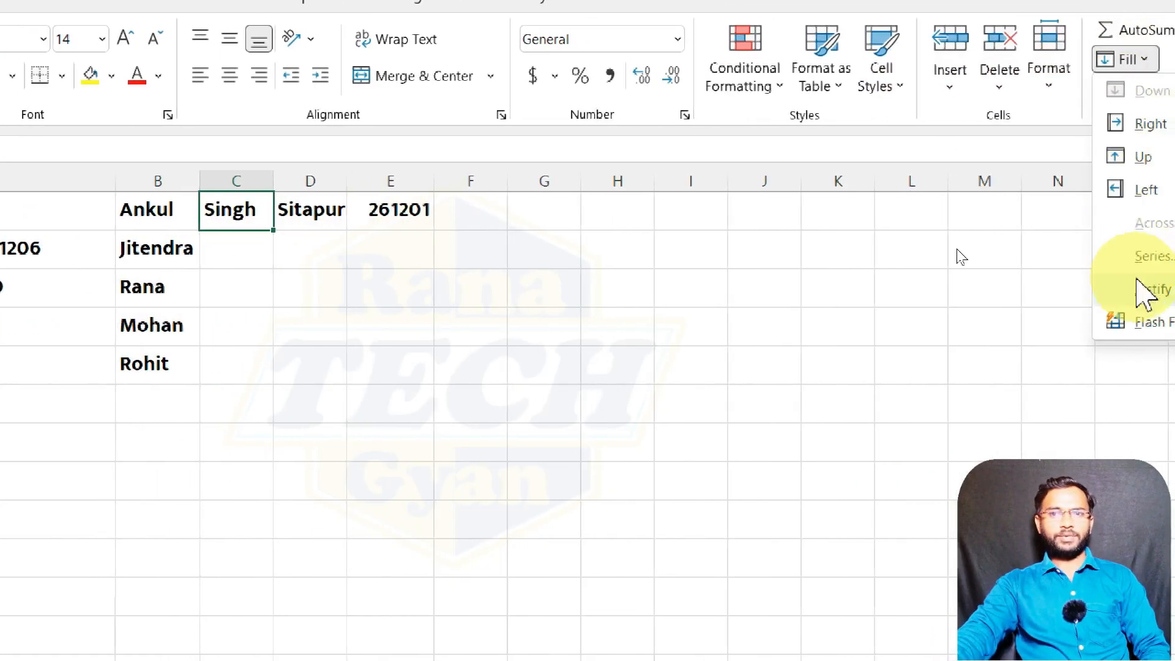
pyautogui.click(1143, 322)
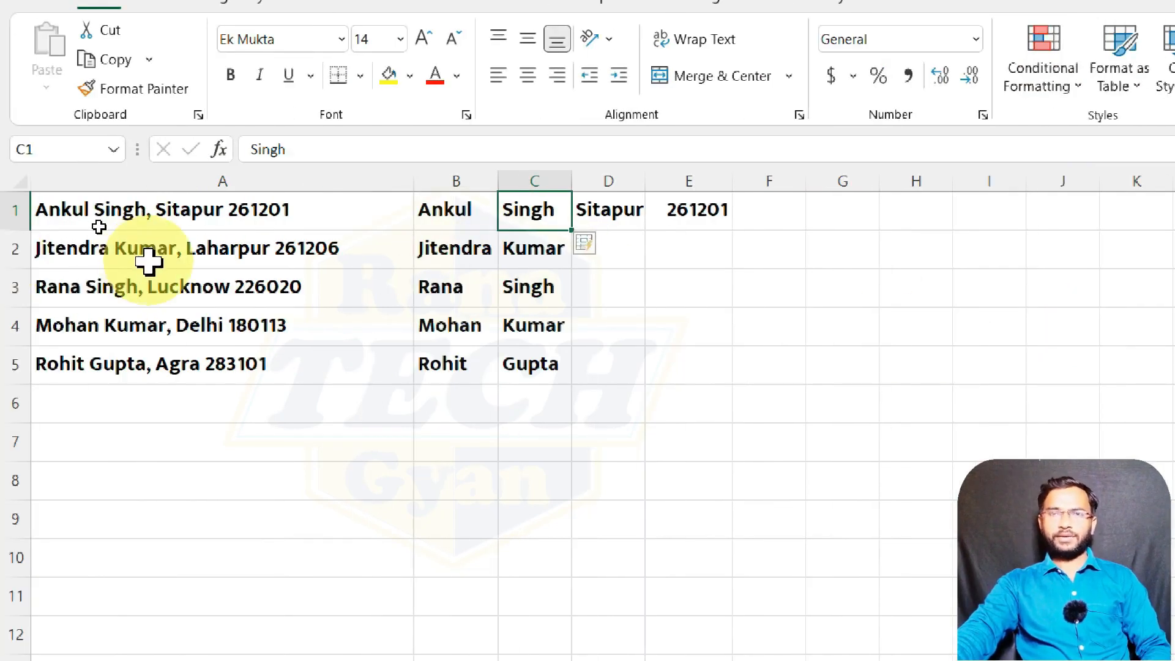
pyautogui.click(634, 218)
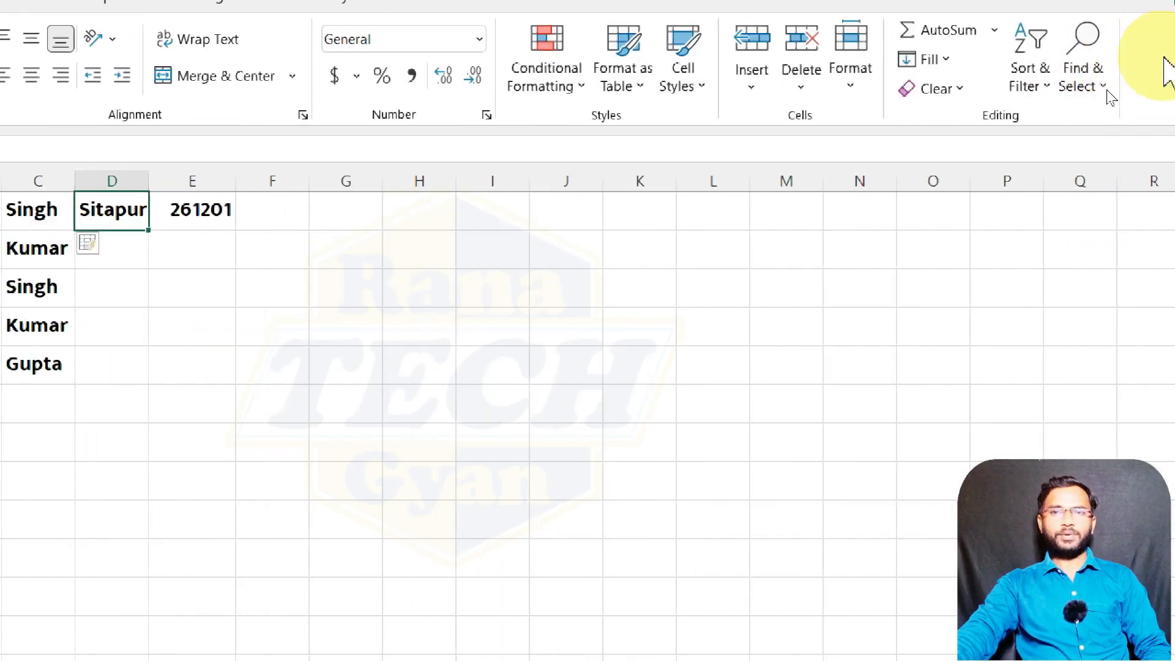
pyautogui.click(925, 59)
pyautogui.click(943, 322)
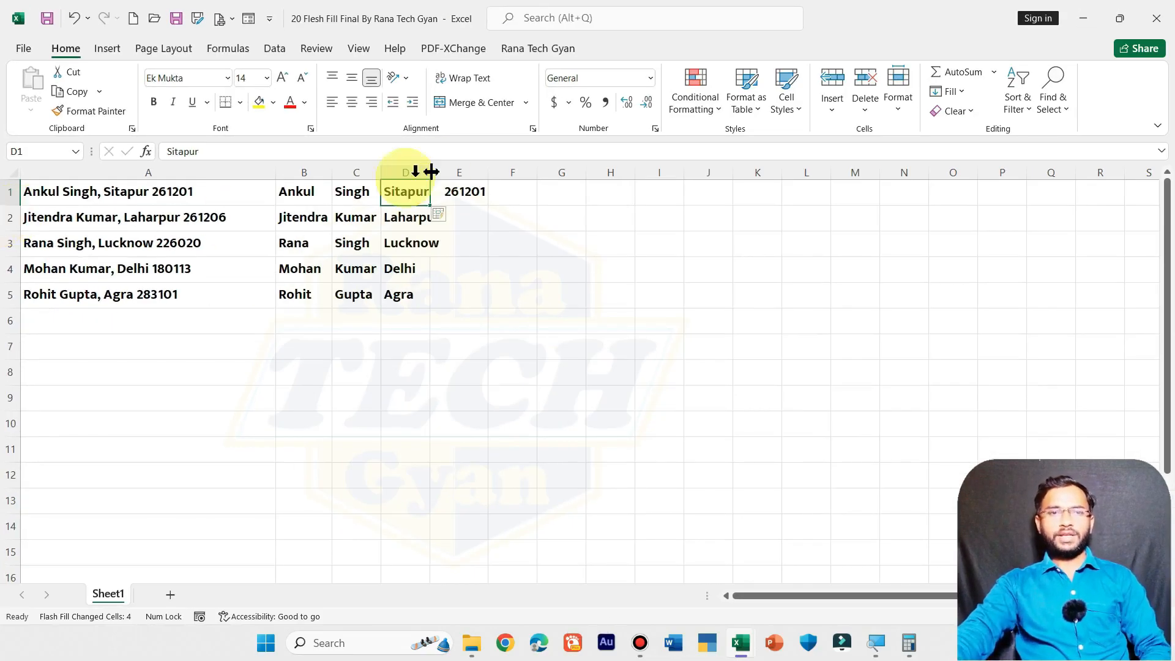
# - Flash Fill PINs 261206, 226020, 180113 and 283101 into E2:E5 from the E1 example
pyautogui.click(499, 204)
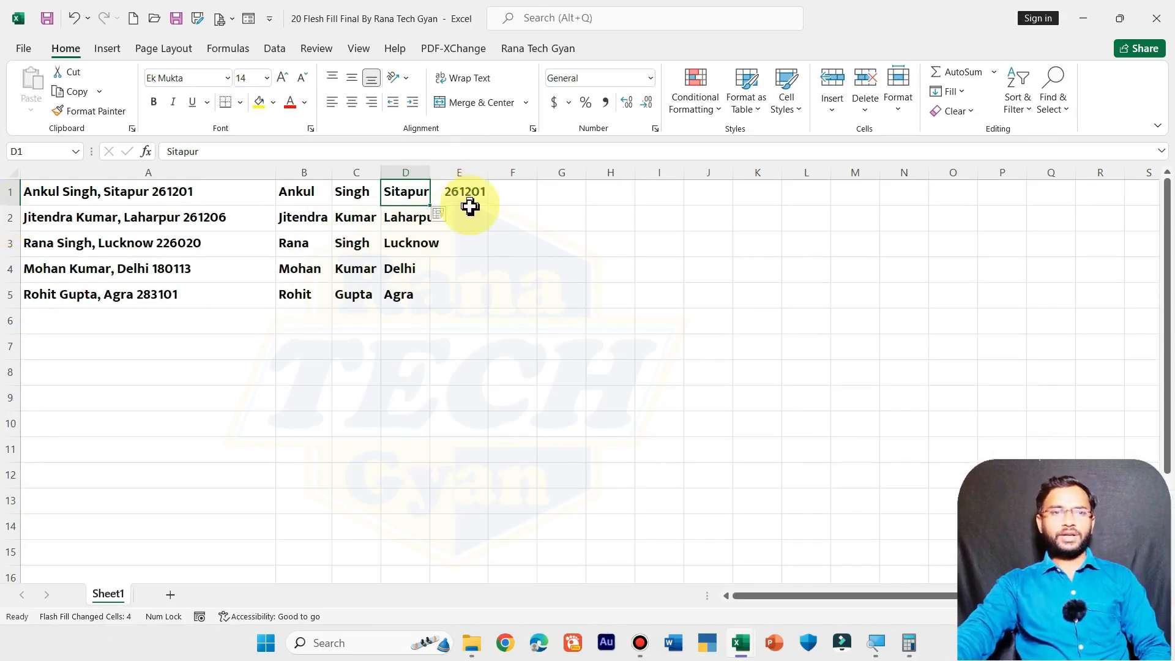
pyautogui.click(948, 93)
pyautogui.click(965, 269)
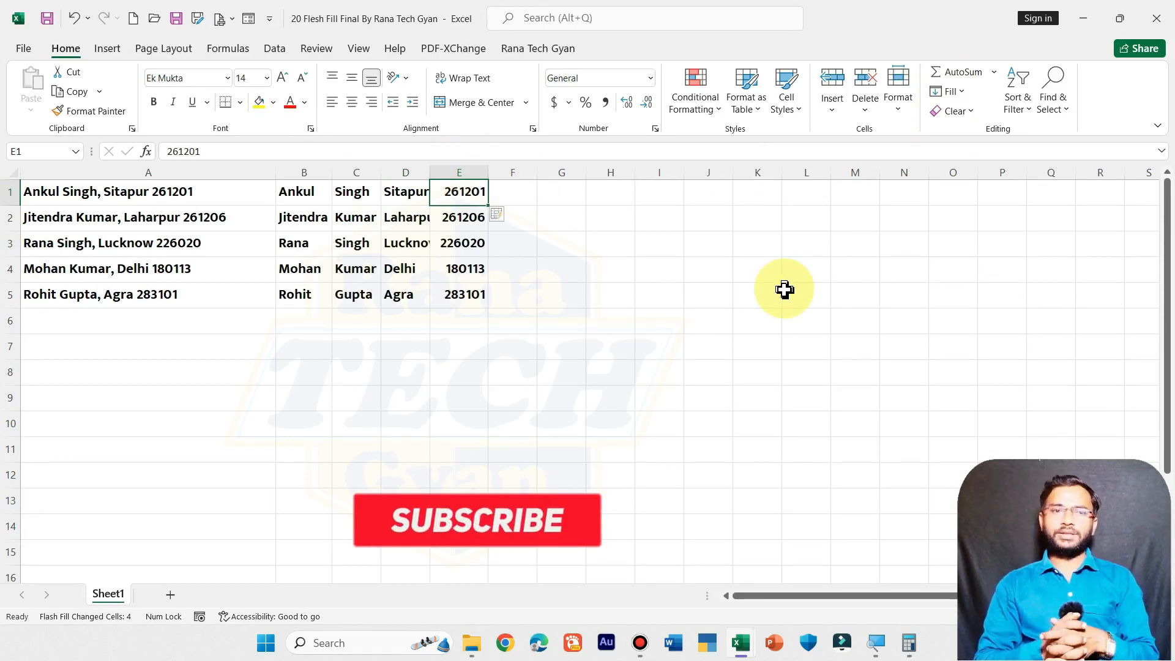
pyautogui.click(313, 189)
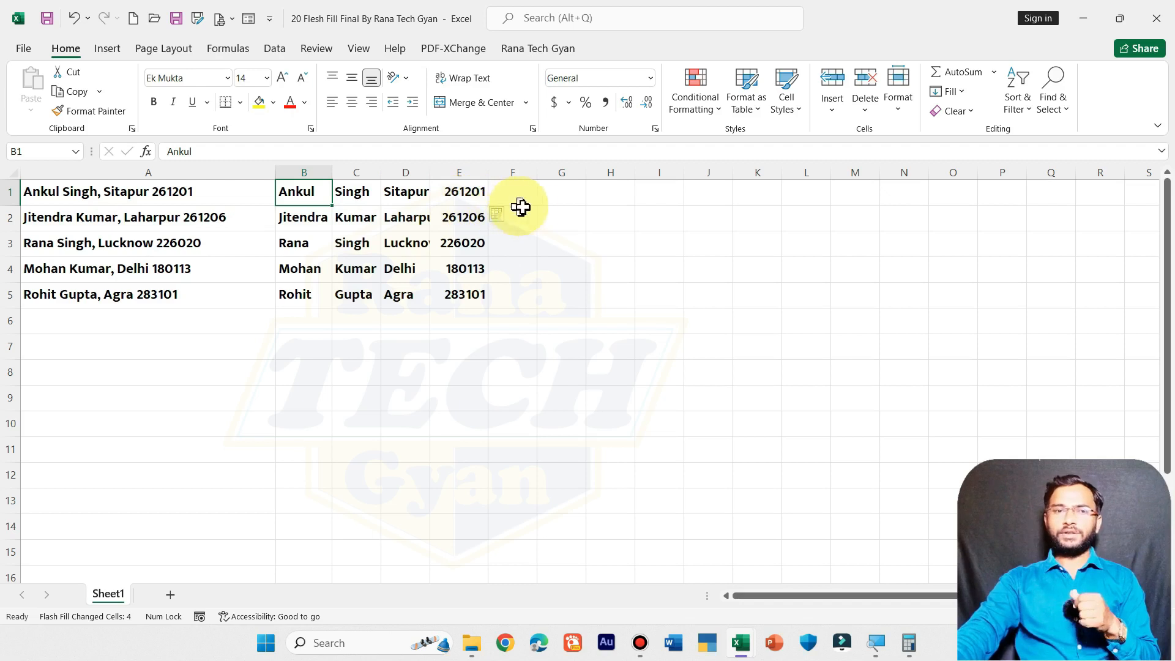
pyautogui.click(560, 194)
pyautogui.moveTo(587, 172); pyautogui.dragTo(905, 162)
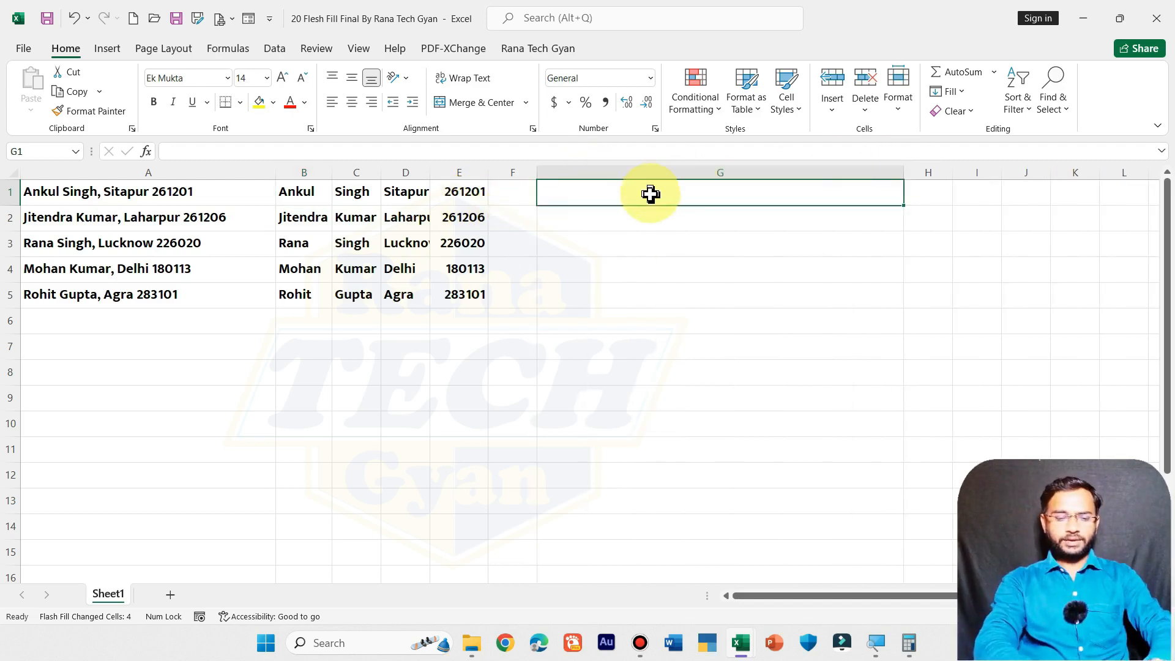
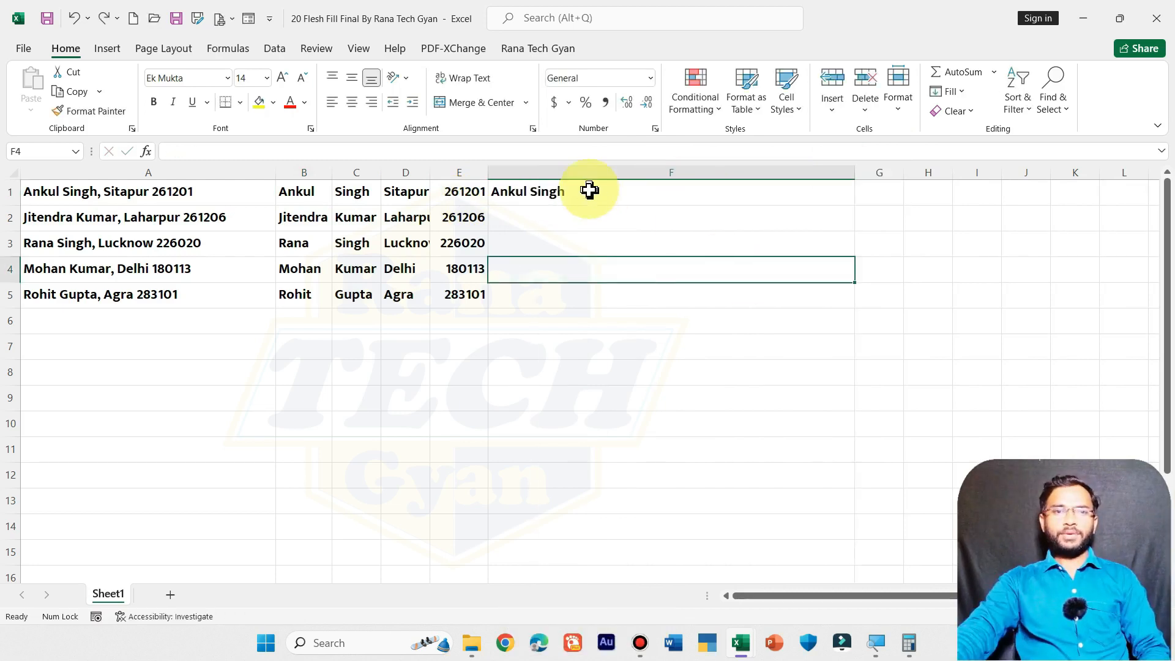
pyautogui.click(590, 189)
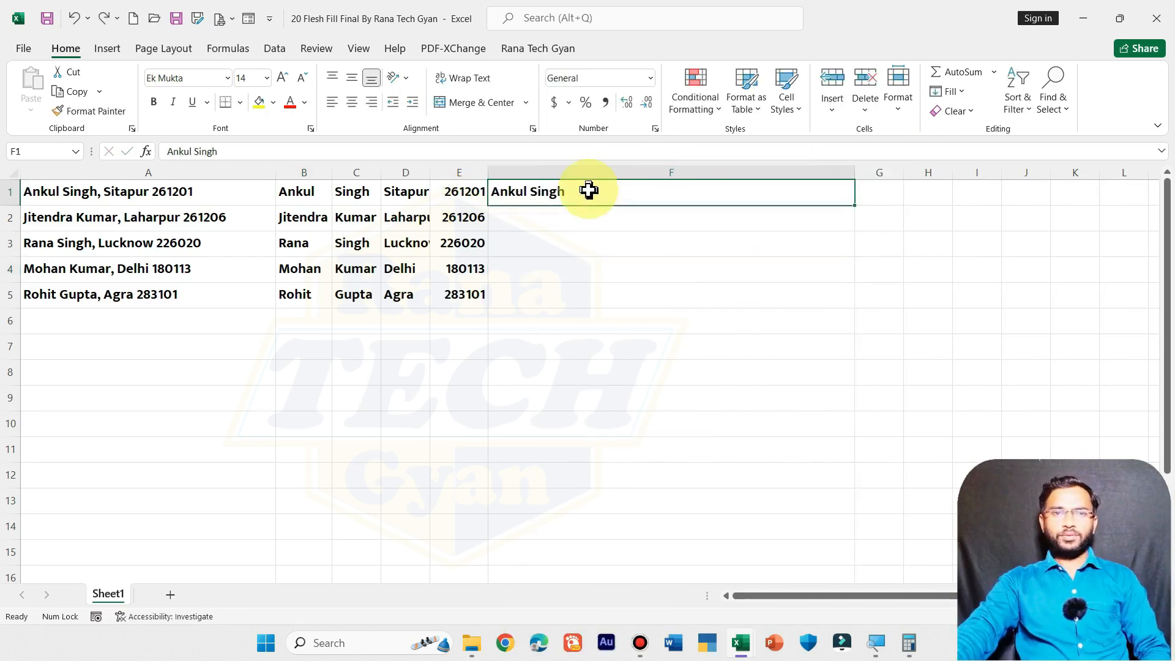
pyautogui.click(949, 91)
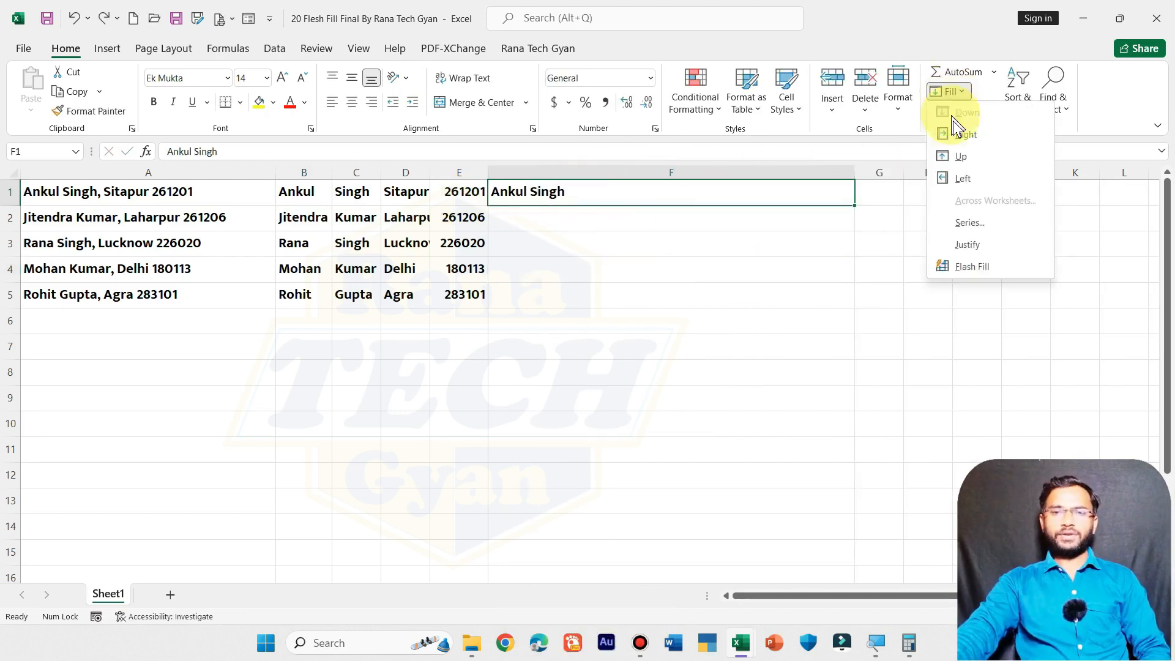
pyautogui.click(963, 265)
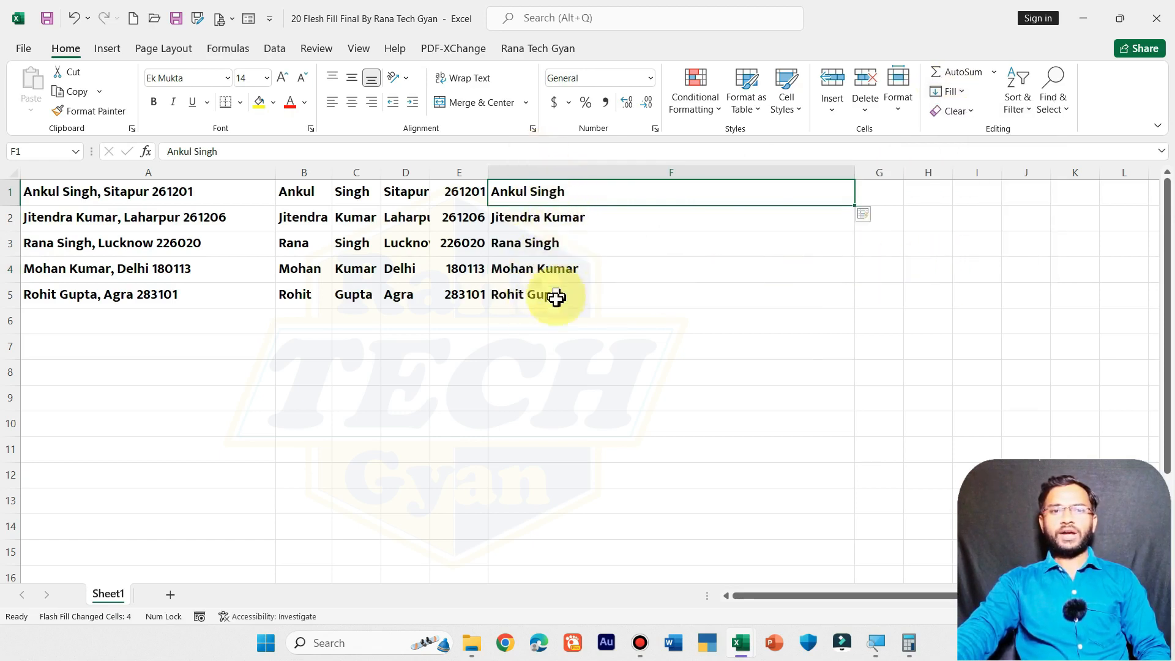
pyautogui.doubleClick(597, 191)
pyautogui.write('Sitapu')
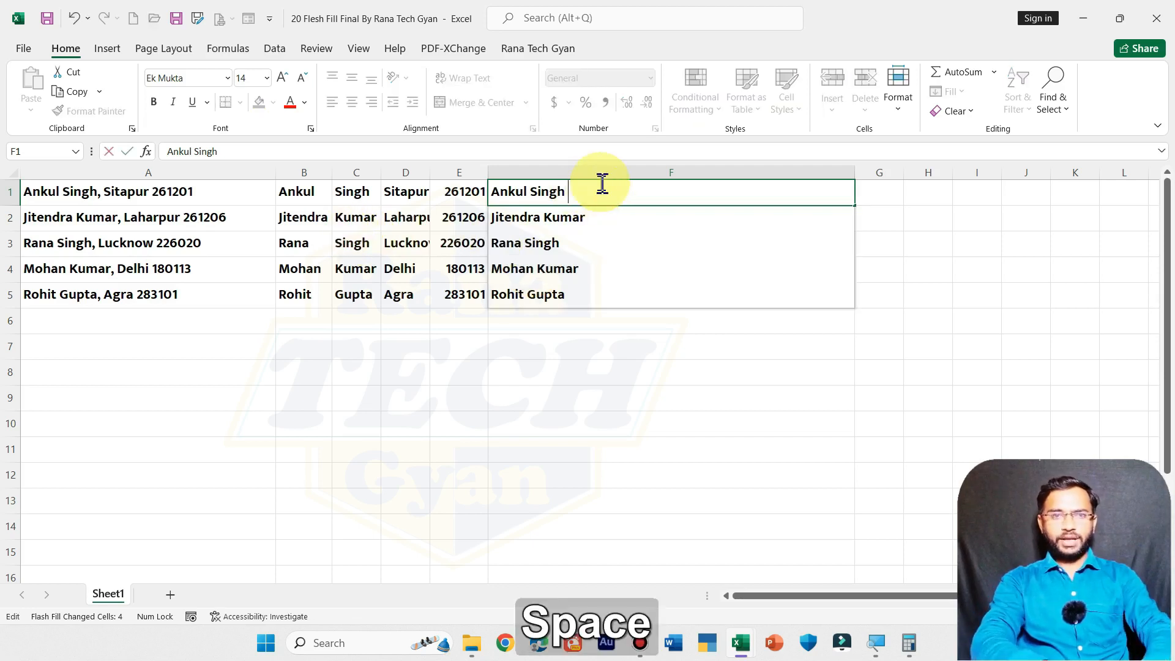
pyautogui.write('r ')
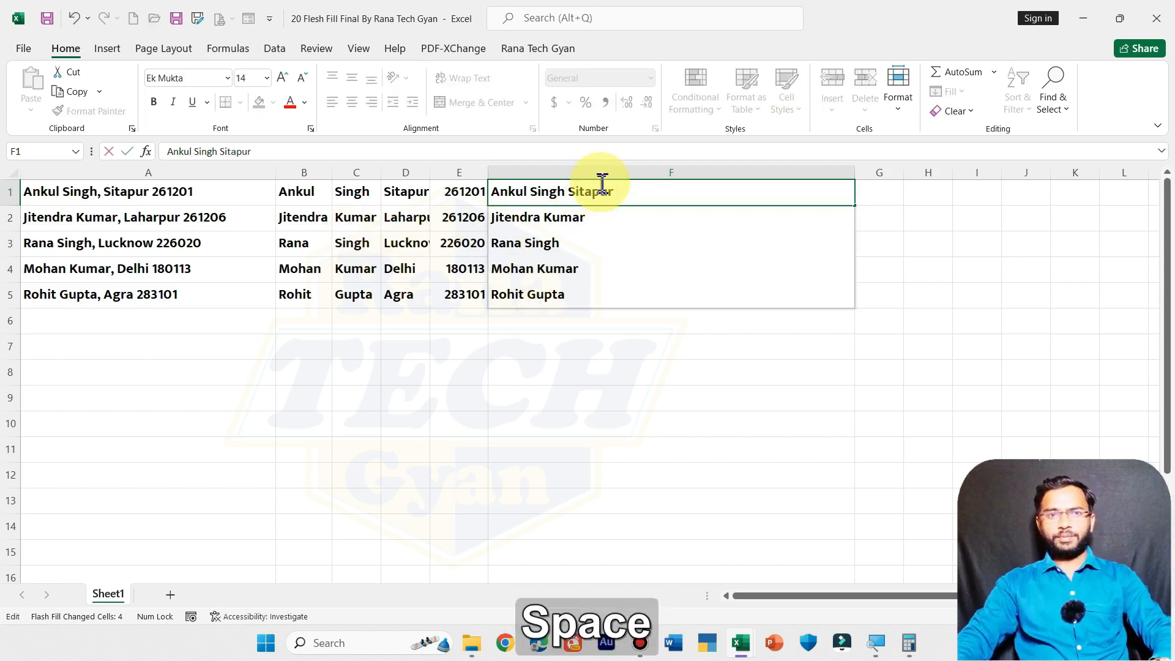
pyautogui.write('261201')
pyautogui.press('Return')
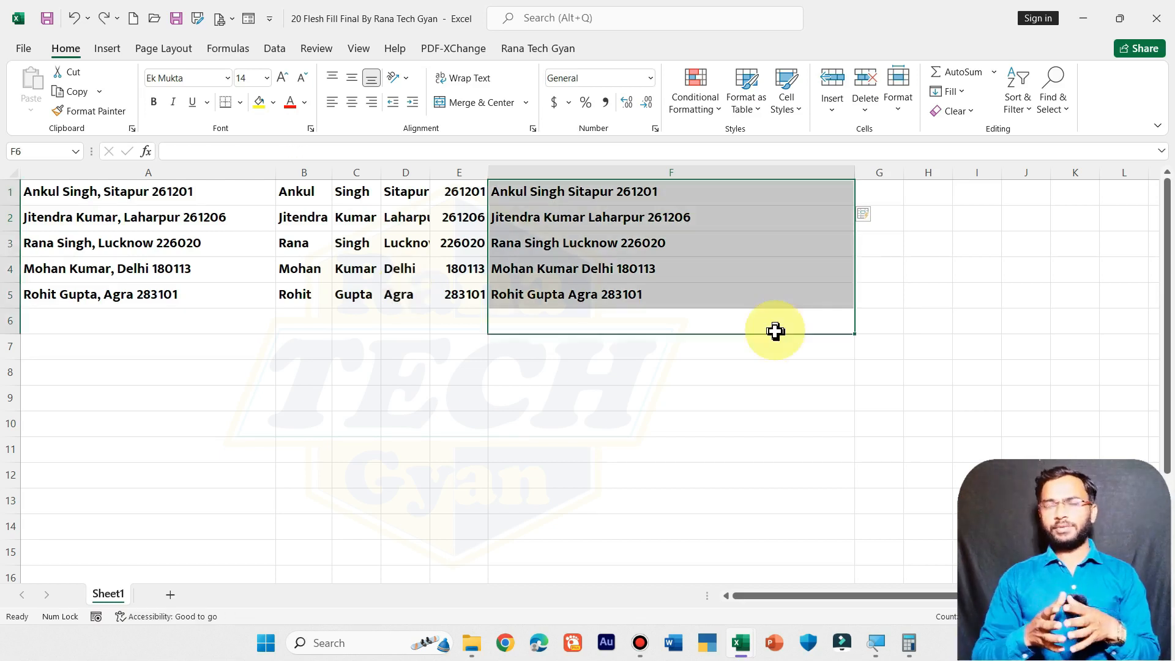
pyautogui.click(47, 215)
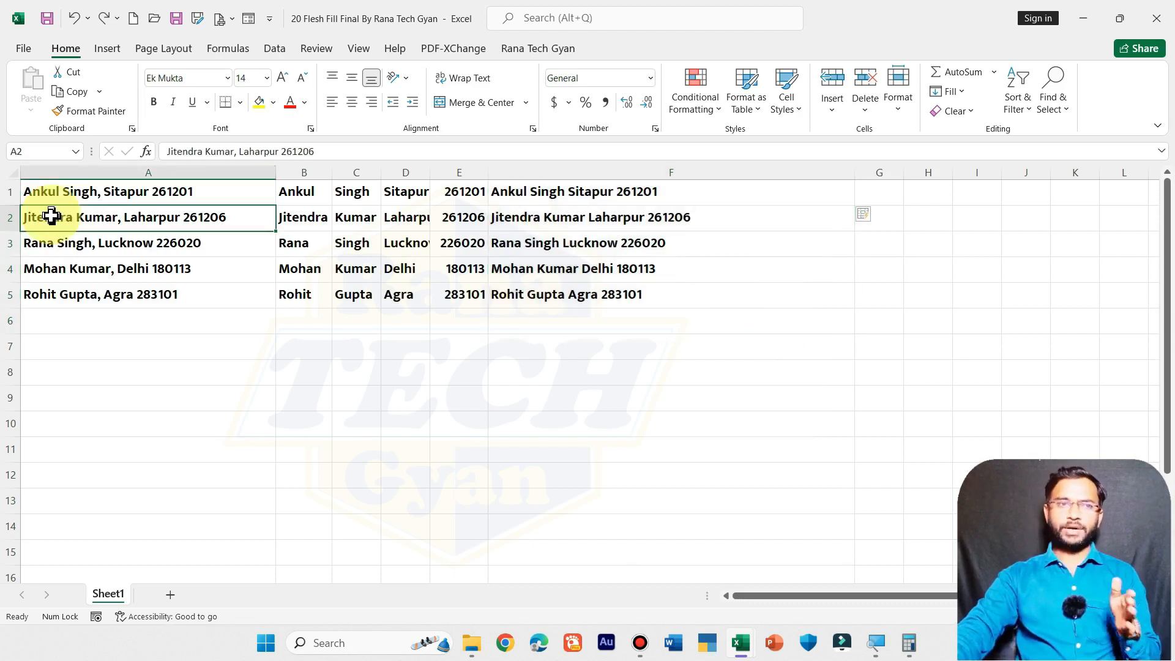
pyautogui.doubleClick(177, 243)
pyautogui.moveTo(157, 244); pyautogui.dragTo(220, 241)
pyautogui.hotkey('ctrl', 'x')
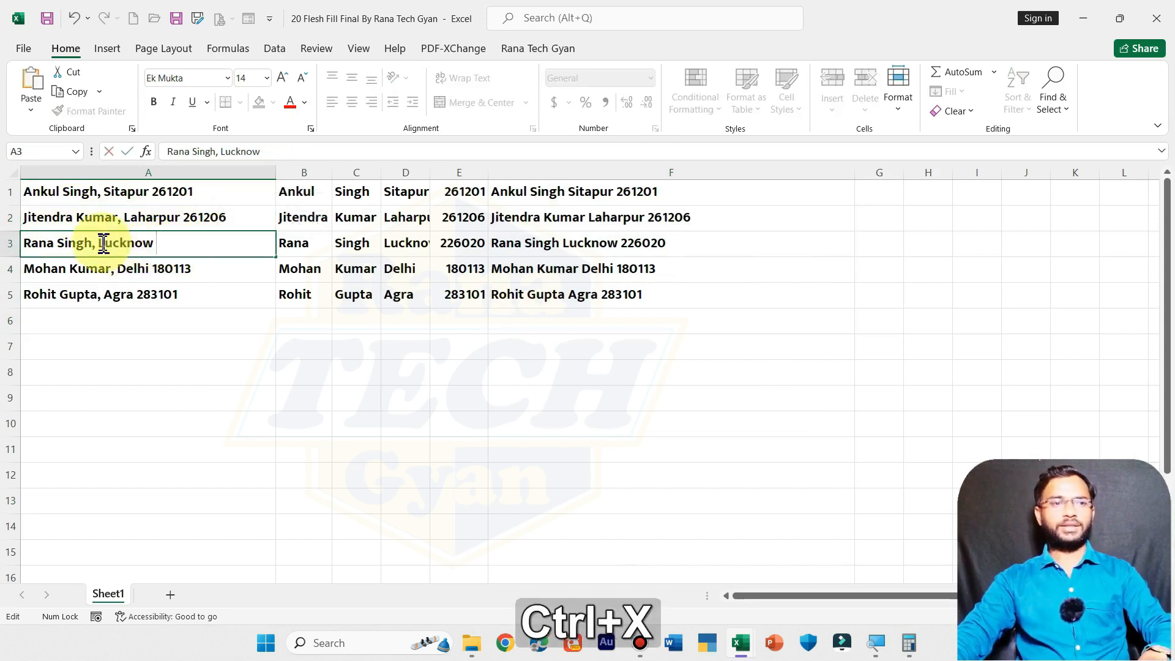
pyautogui.click(101, 243)
pyautogui.hotkey('ctrl', 'v')
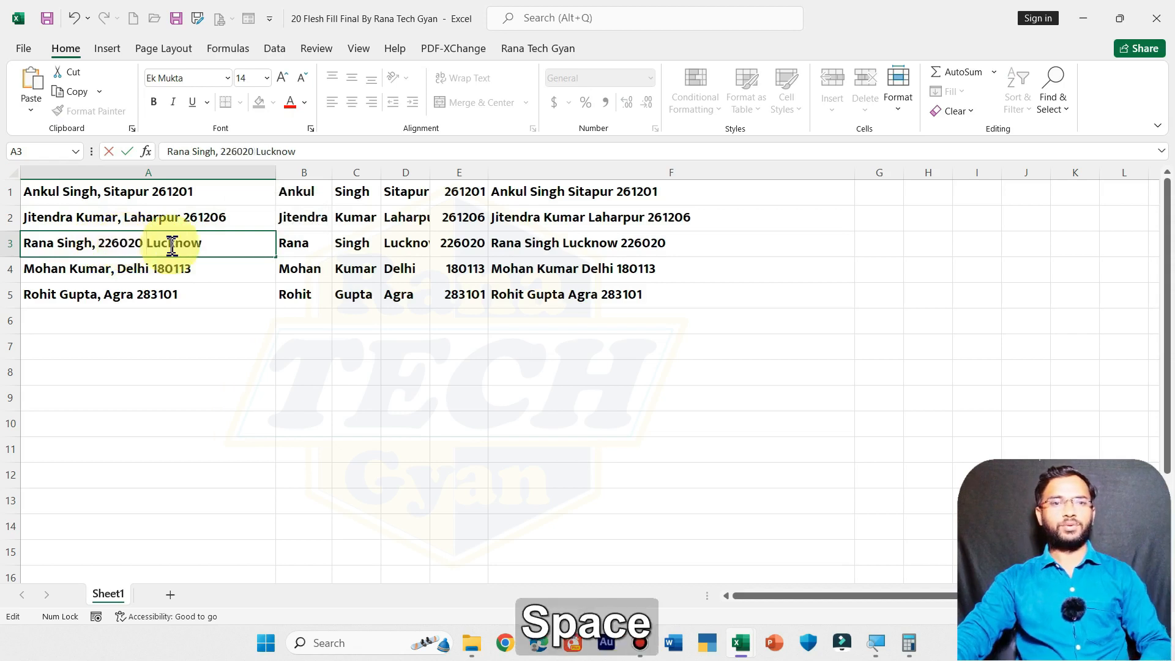
pyautogui.press('Return')
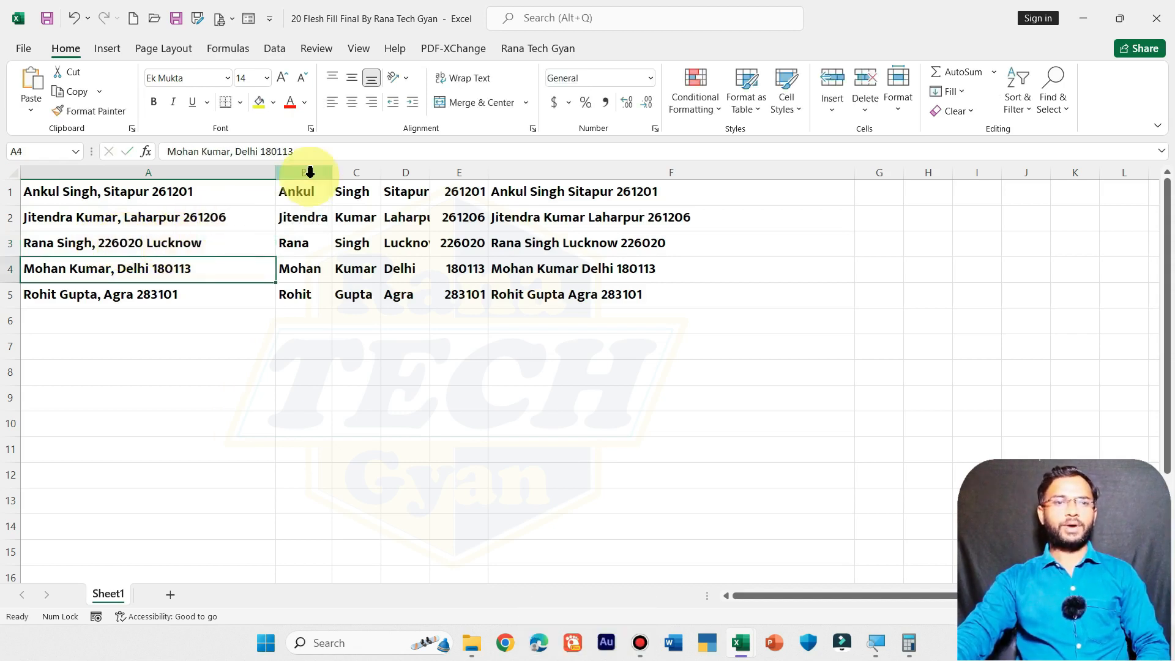
# - Clear all split results in B2:F6
pyautogui.click(466, 172)
pyautogui.moveTo(309, 217); pyautogui.dragTo(761, 328)
pyautogui.press('Delete')
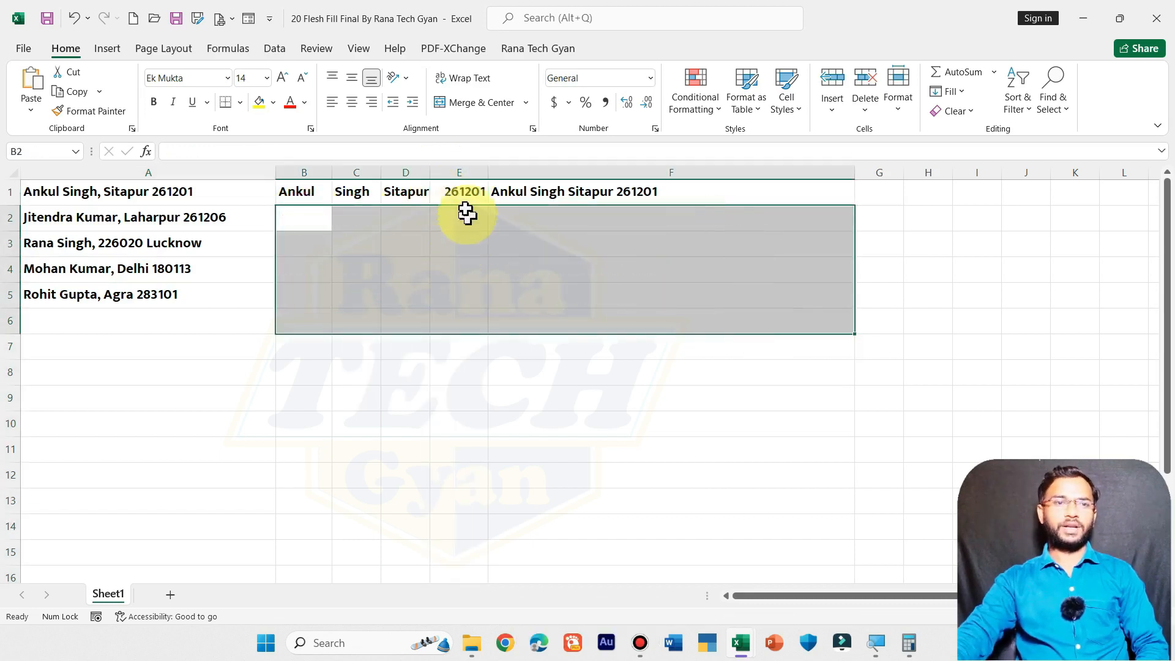
# - Flash Fill first names and surnames again down columns B and C
pyautogui.click(303, 189)
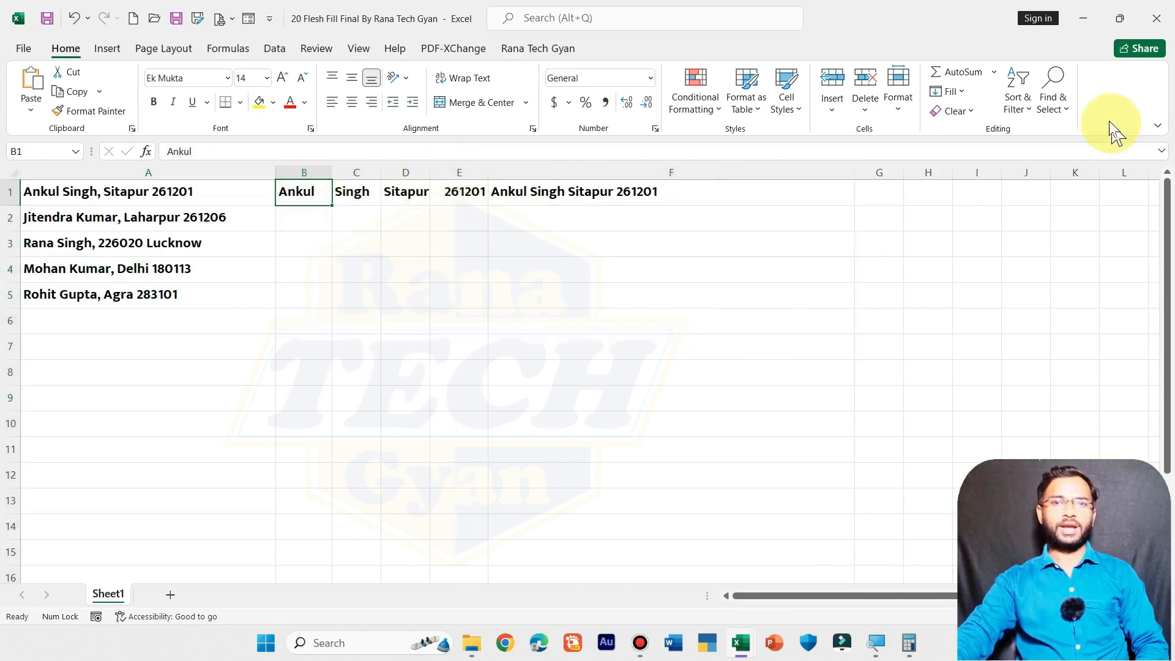
pyautogui.click(955, 94)
pyautogui.click(961, 274)
pyautogui.click(358, 190)
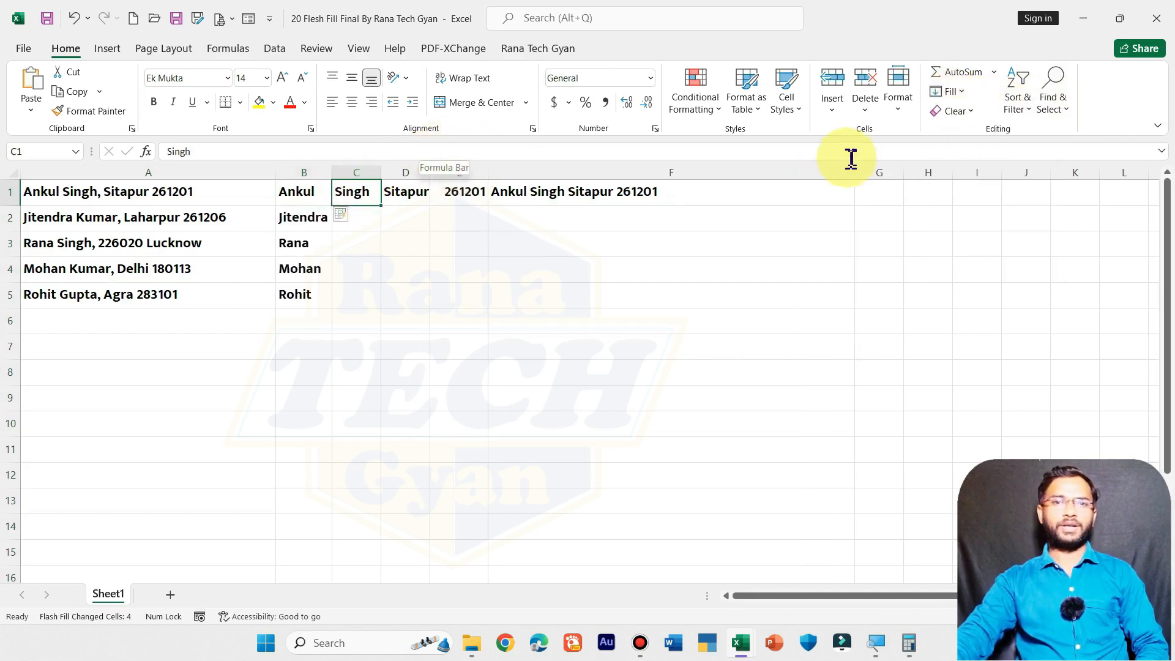
pyautogui.click(416, 191)
# - Flash Fill cities and PINs into columns D and E, autofitting both; row 3 breaks
pyautogui.click(951, 91)
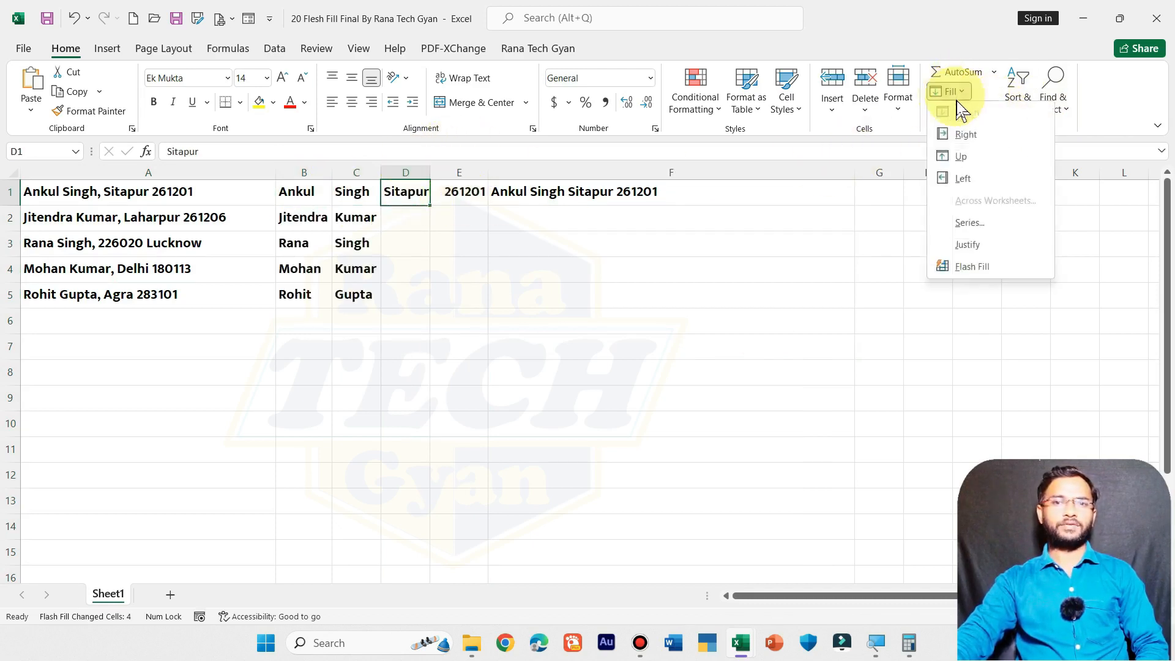
pyautogui.click(963, 270)
pyautogui.doubleClick(432, 173)
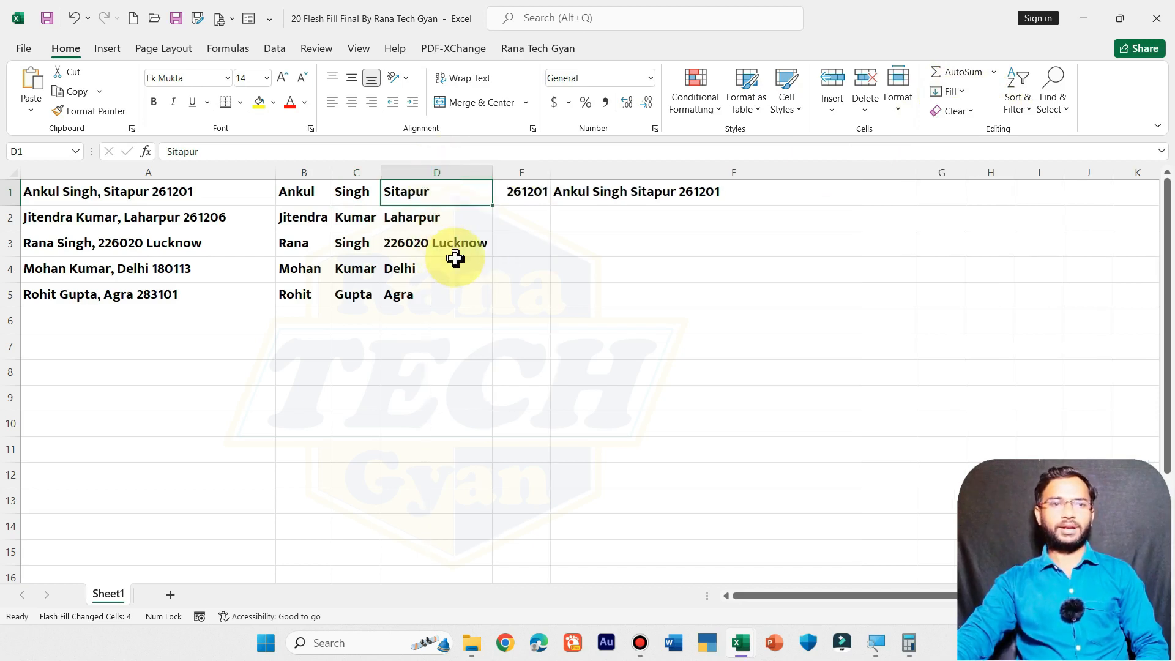
pyautogui.click(521, 191)
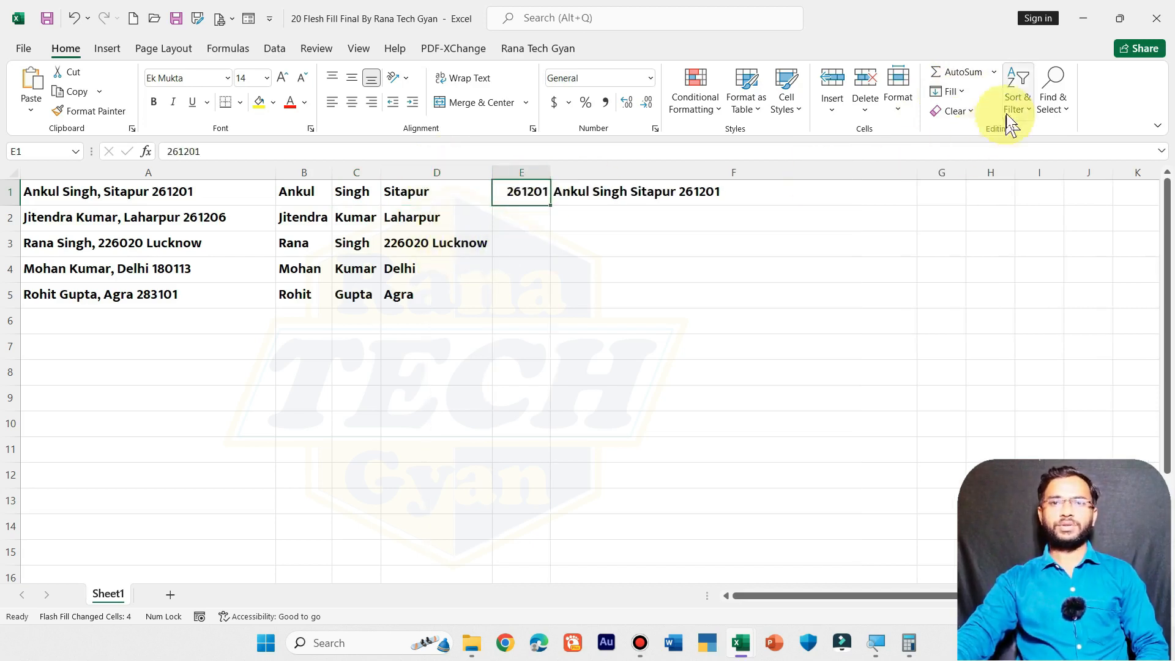
pyautogui.click(948, 93)
pyautogui.click(960, 265)
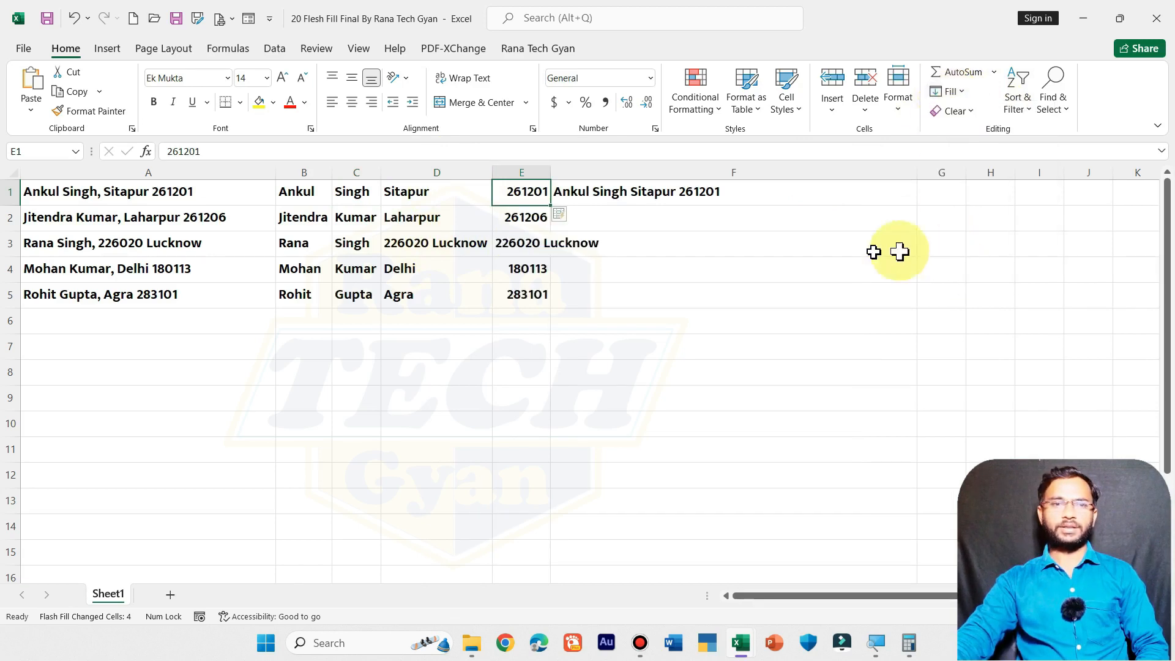
pyautogui.doubleClick(551, 172)
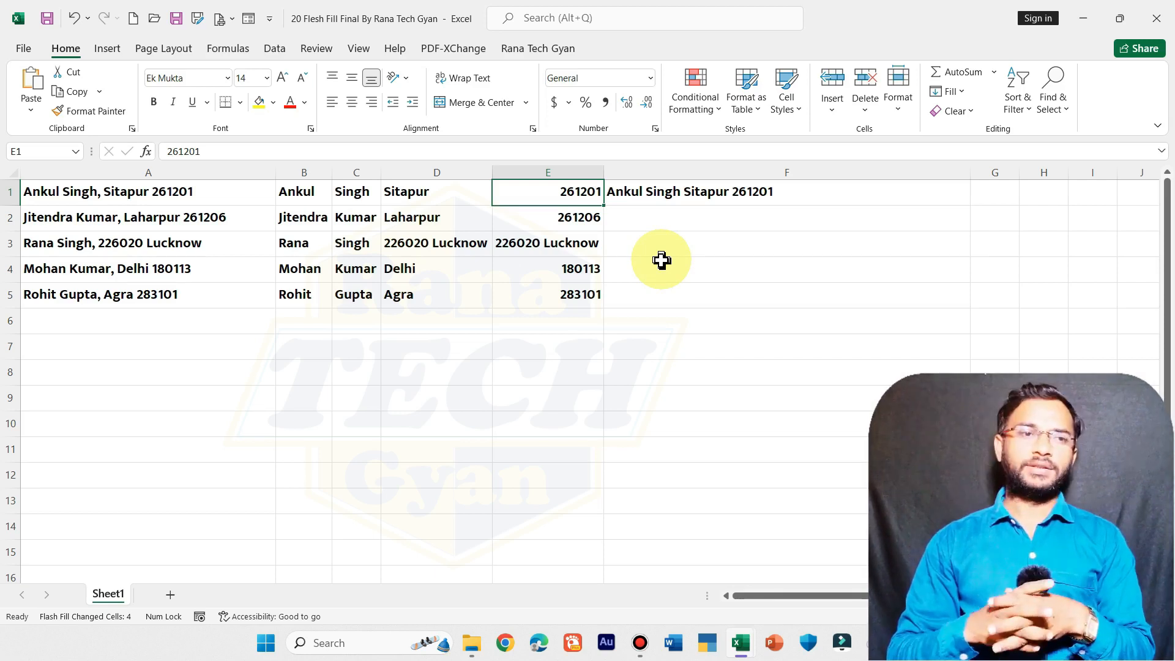
# - Undo the recent edits so the third address ends with its PIN again
pyautogui.click(305, 237)
pyautogui.hotkey('ctrl', 'z')
pyautogui.hotkey('ctrl', 'z')
pyautogui.hotkey('ctrl', 'z')
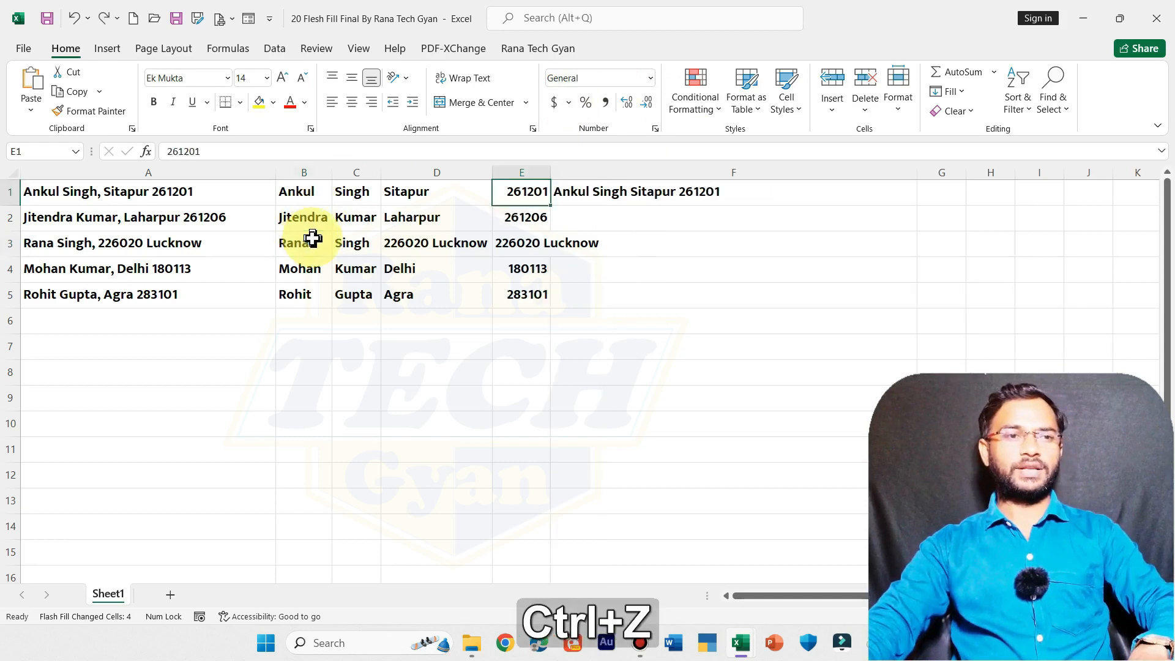
pyautogui.hotkey('ctrl', 'z')
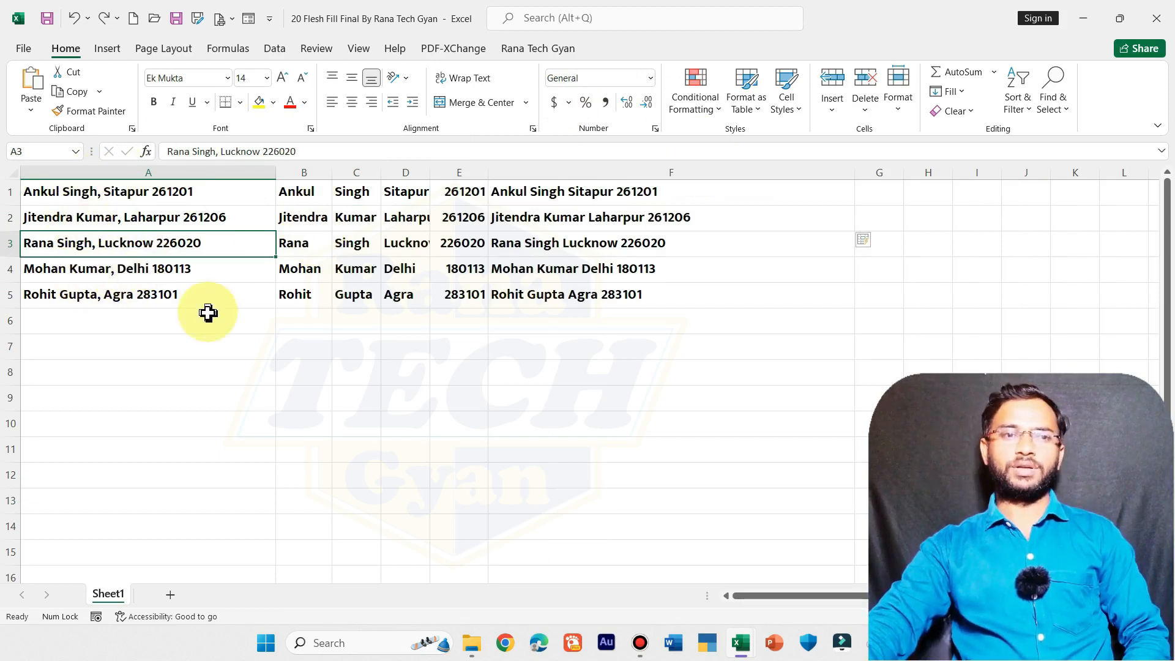
# - Clear the split results in B2:F7 and the combined text in F1
pyautogui.click(306, 187)
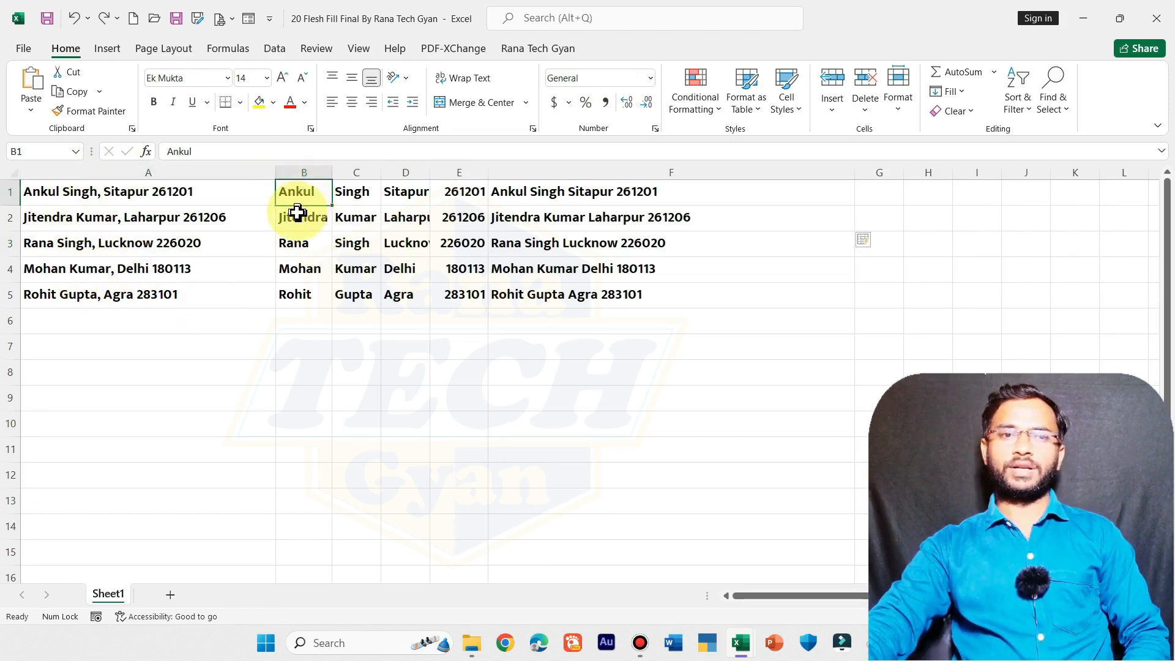
pyautogui.click(294, 214)
pyautogui.moveTo(288, 209); pyautogui.dragTo(711, 347)
pyautogui.press('Delete')
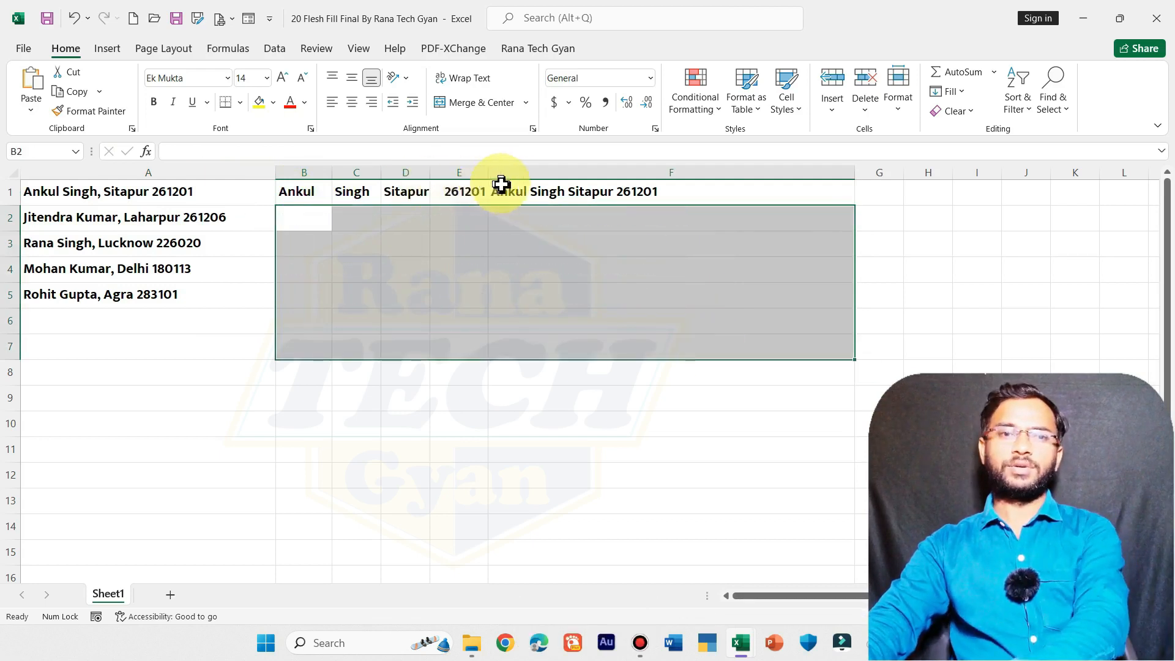
pyautogui.click(525, 189)
pyautogui.press('Delete')
# - Flash Fill first names, surnames, cities and PINs down columns B, C, D and E
pyautogui.click(304, 192)
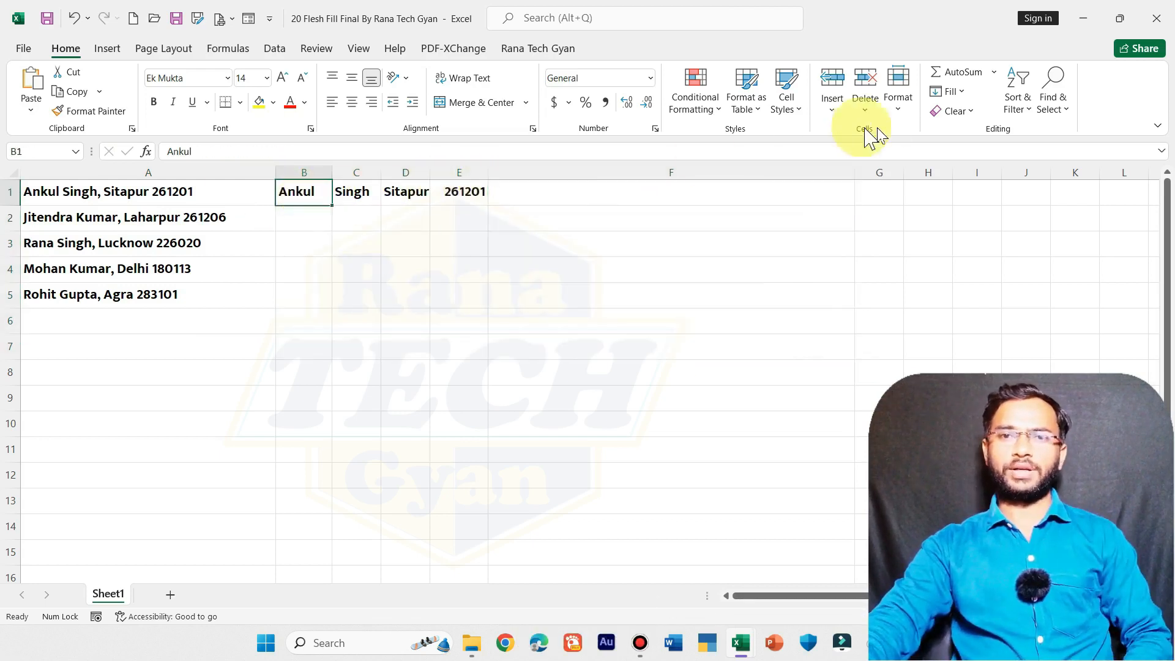
pyautogui.click(947, 91)
pyautogui.click(972, 262)
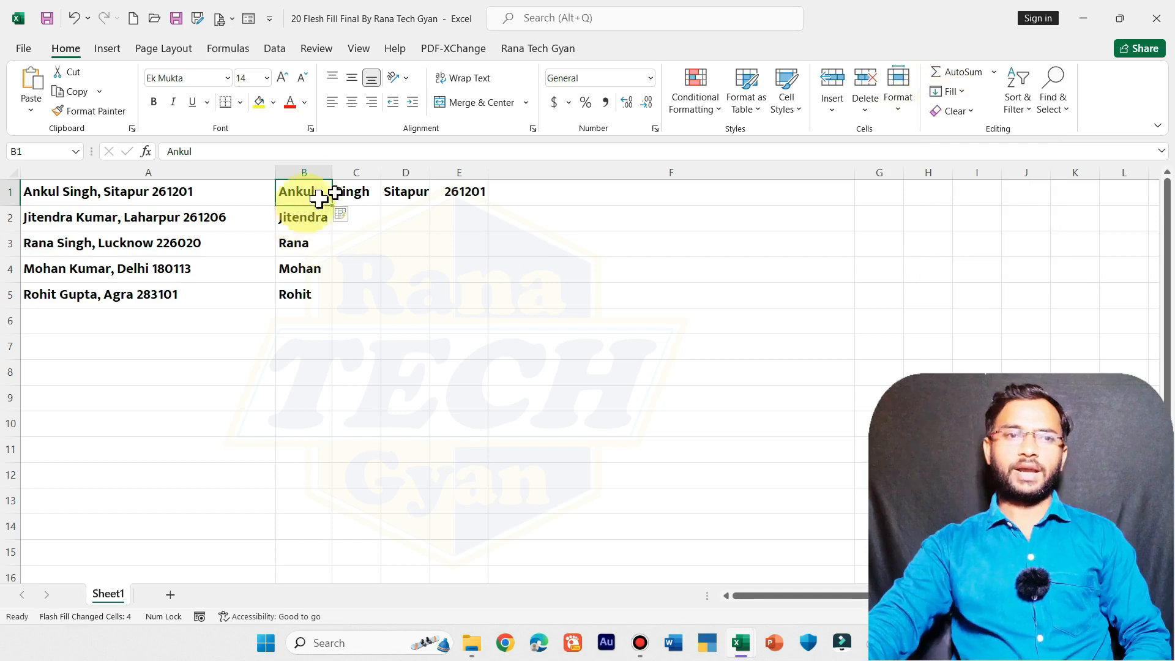
pyautogui.click(354, 192)
pyautogui.click(951, 92)
pyautogui.click(972, 263)
pyautogui.click(406, 191)
pyautogui.click(950, 91)
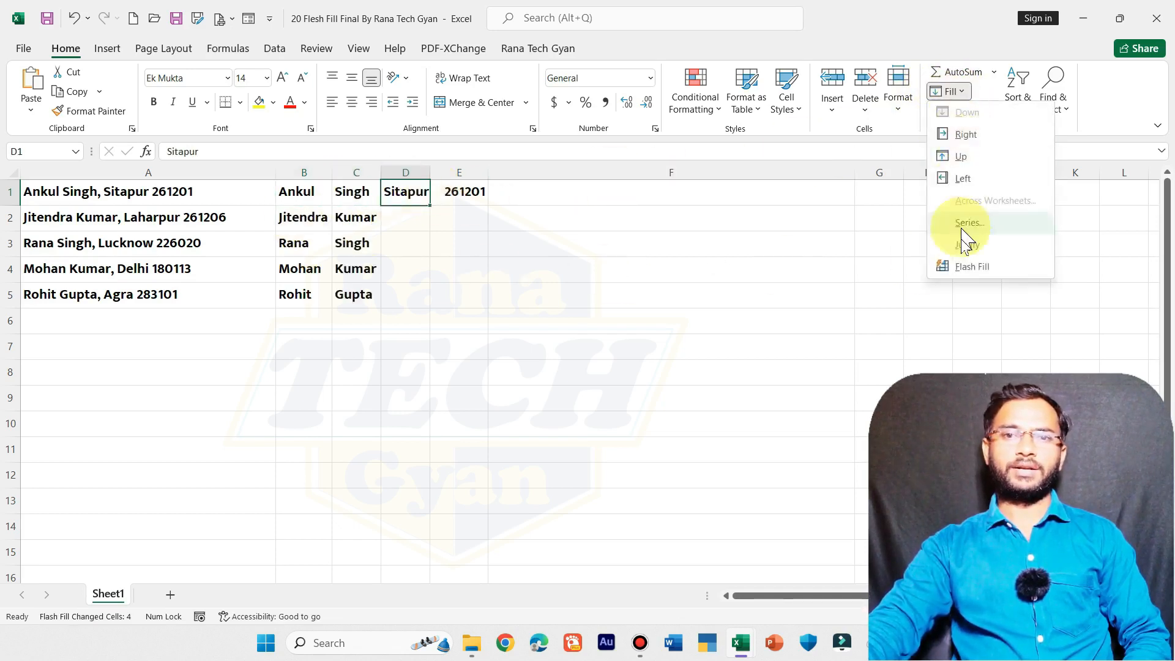
pyautogui.click(972, 263)
pyautogui.click(459, 191)
pyautogui.click(950, 92)
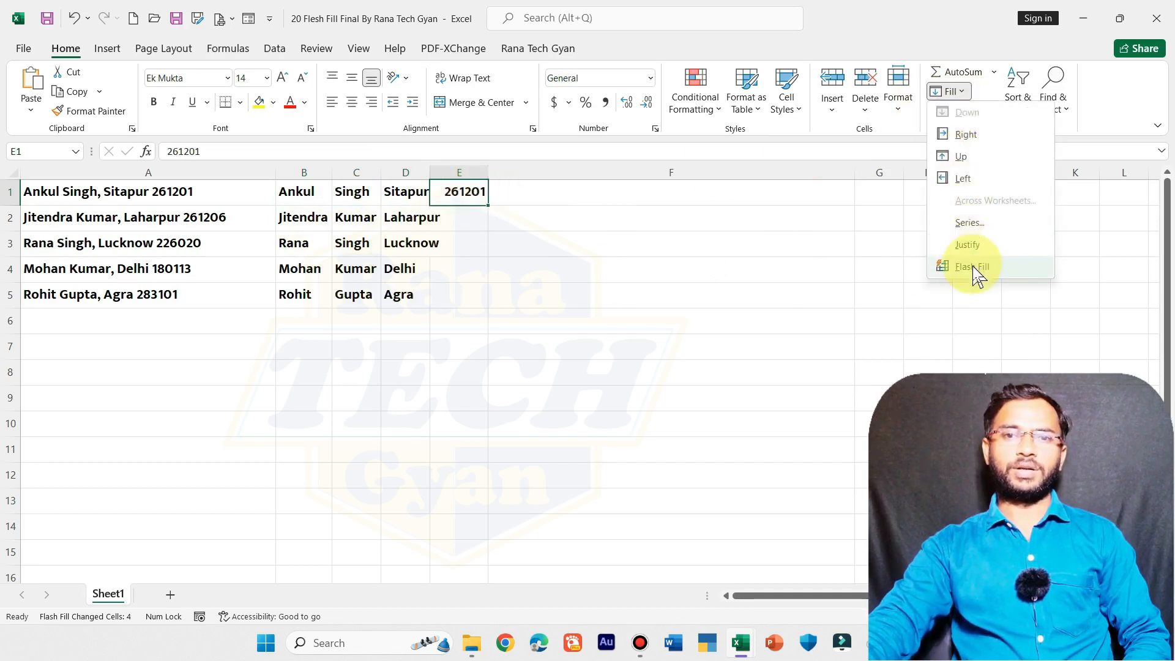
pyautogui.click(971, 264)
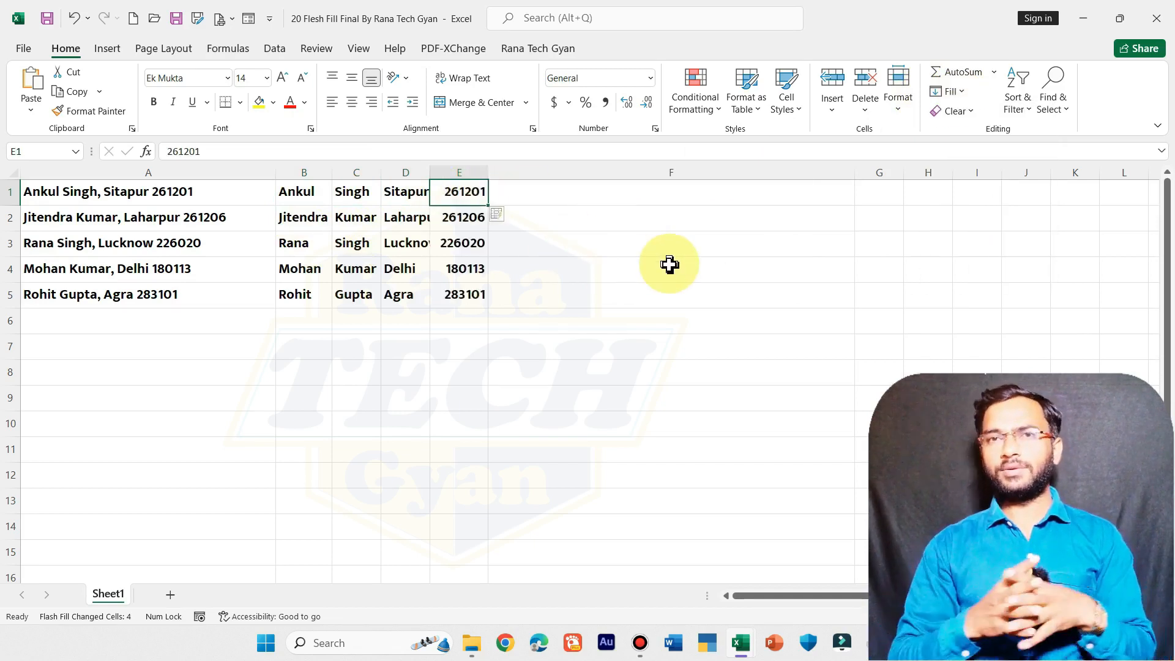